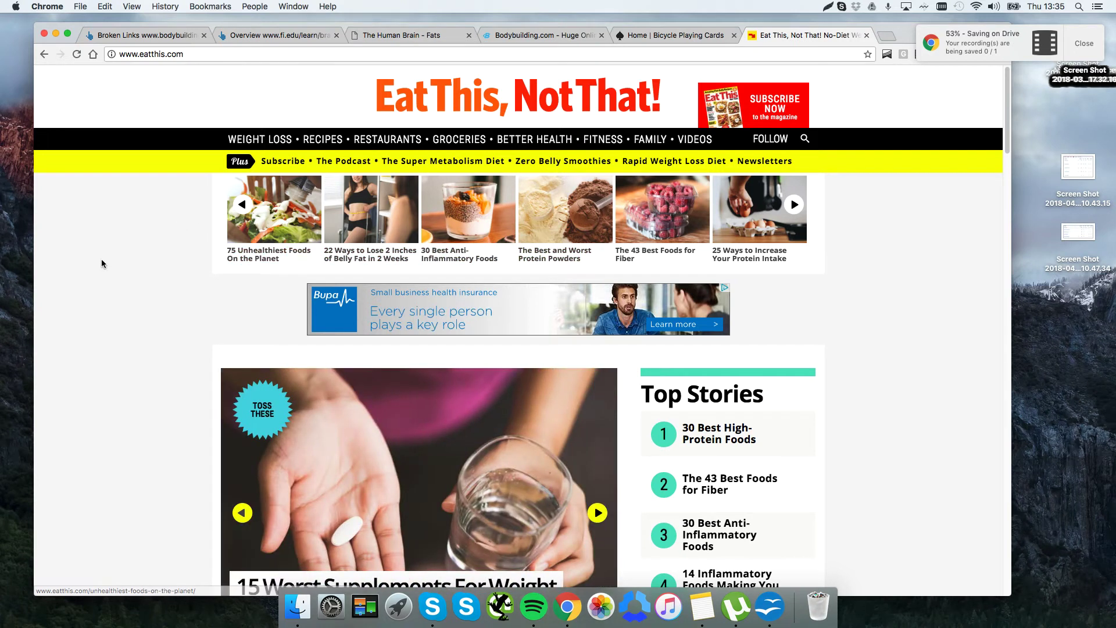
Dismiss the stray context menus and reposition the browser window on the desktop.
{"action": "right_click", "coordinate": [73, 275]}
{"action": "right_click", "coordinate": [59, 259]}
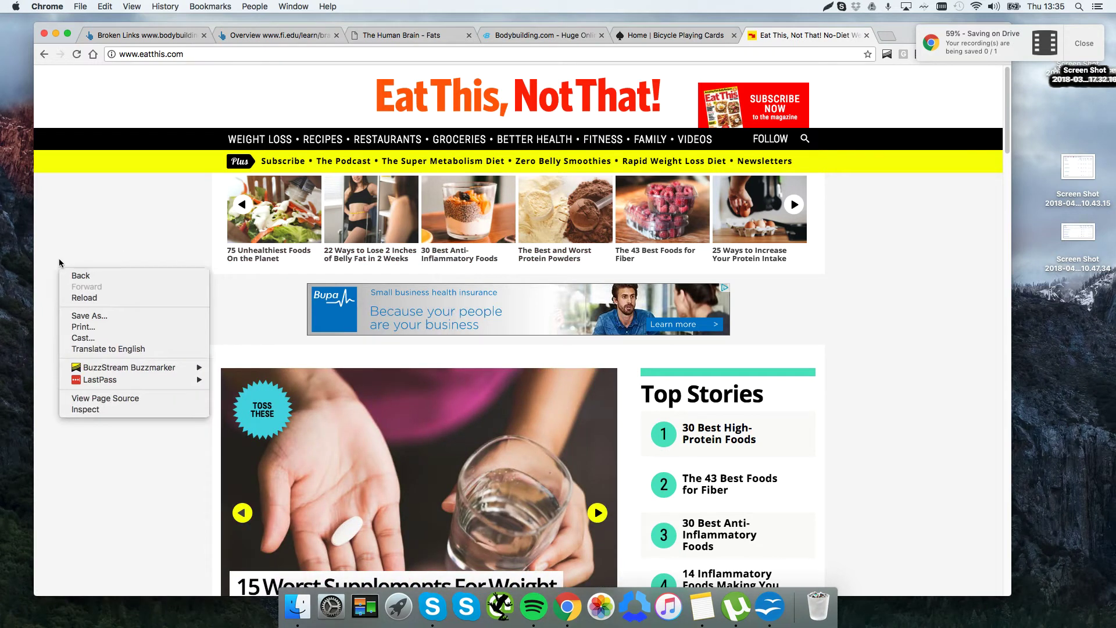
{"action": "left_click", "coordinate": [68, 256]}
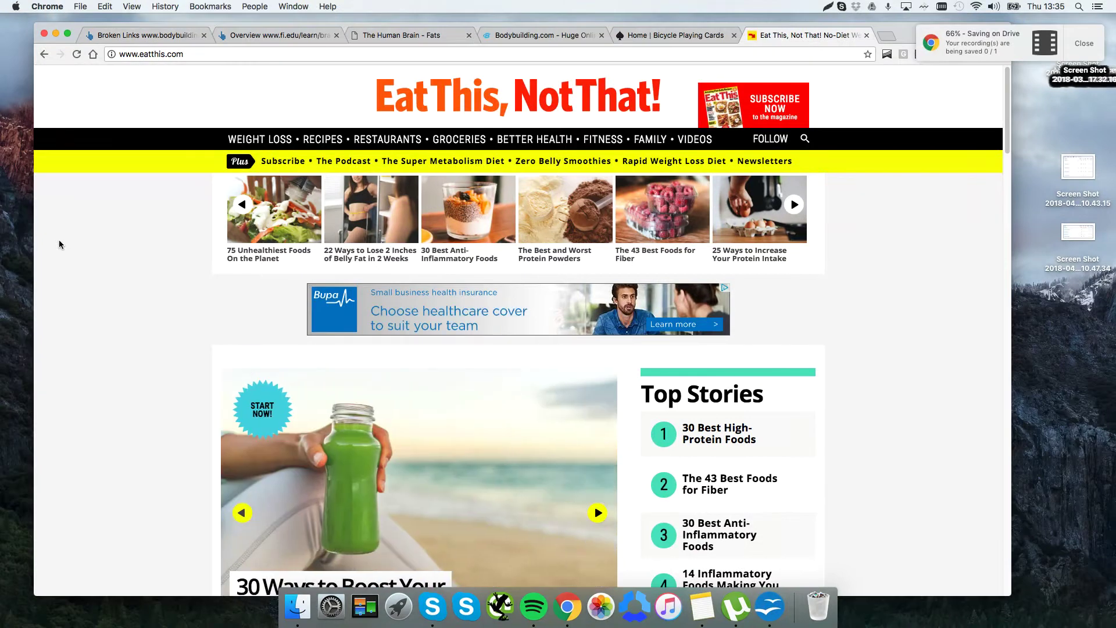
{"action": "right_click", "coordinate": [56, 244]}
{"action": "left_click", "coordinate": [55, 239]}
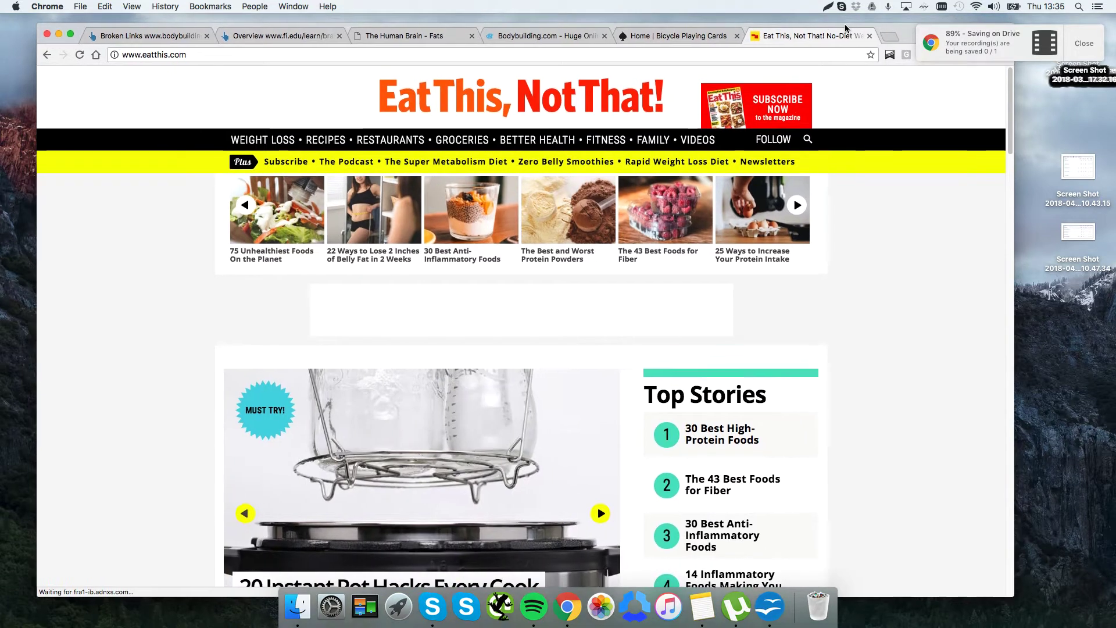
{"action": "left_click_drag", "start_coordinate": [842, 26], "coordinate": [844, 19]}
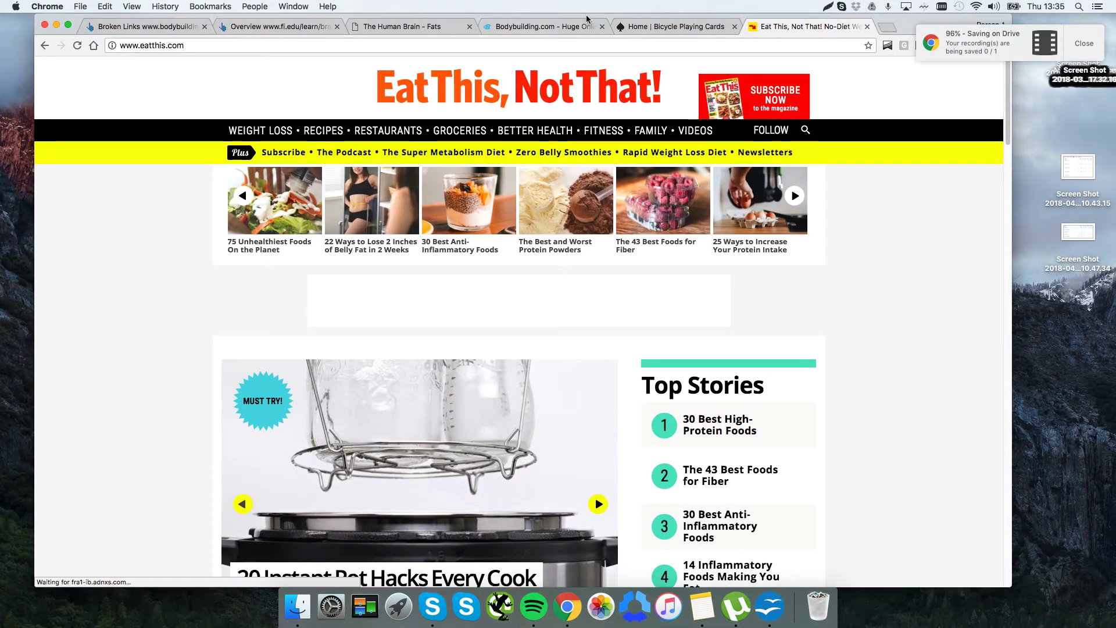
{"action": "left_click_drag", "start_coordinate": [593, 23], "coordinate": [589, 30]}
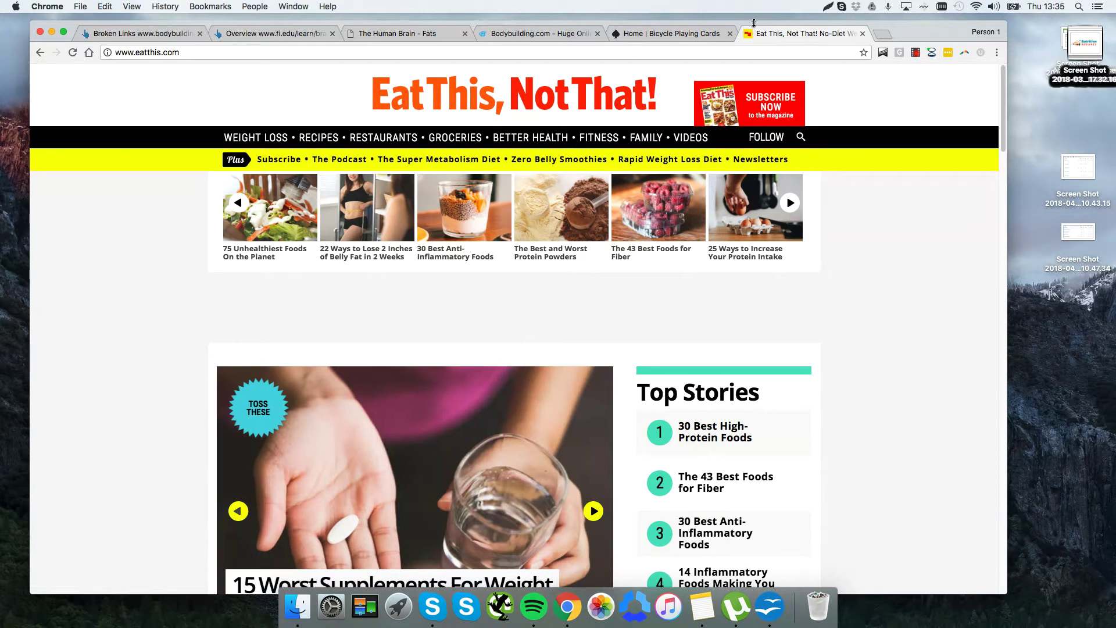
{"action": "left_click_drag", "start_coordinate": [753, 27], "coordinate": [758, 24]}
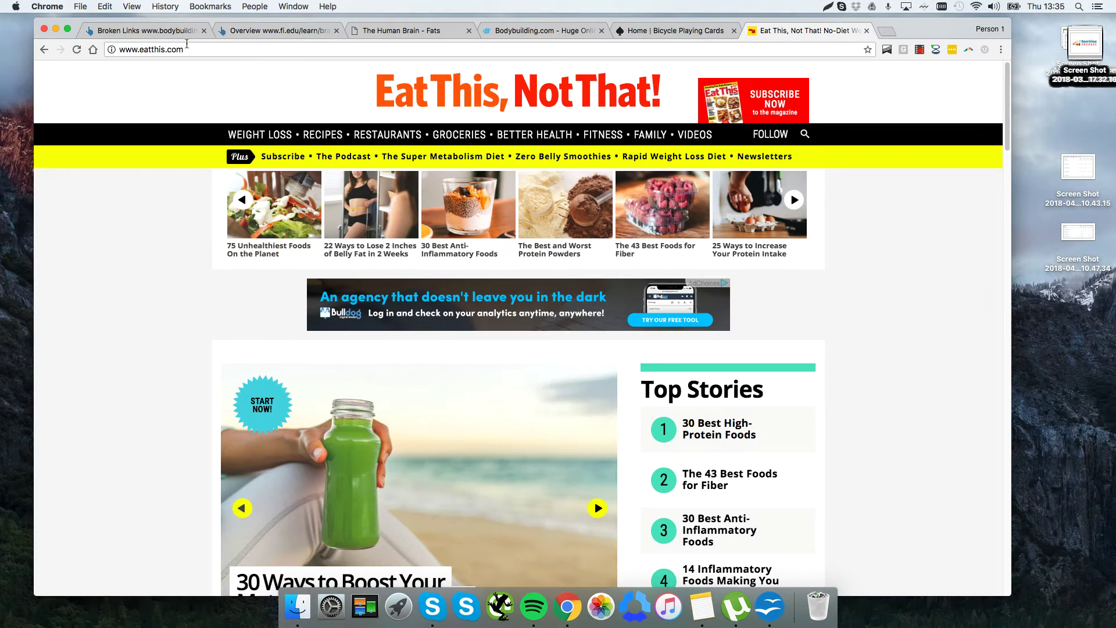
{"action": "left_click", "coordinate": [154, 31]}
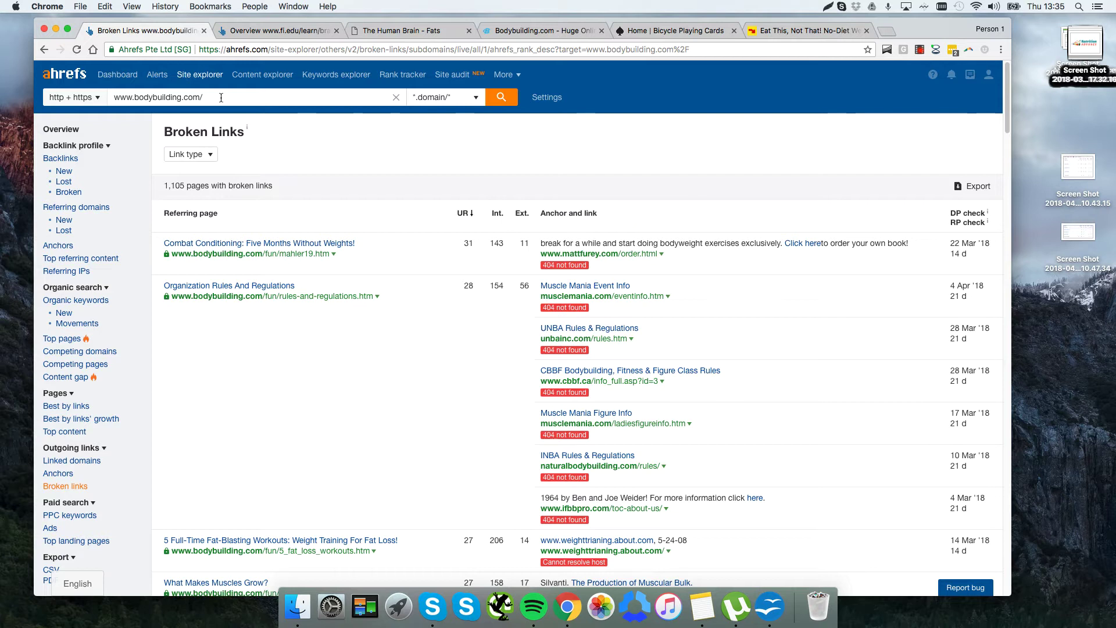
{"action": "left_click_drag", "start_coordinate": [203, 97], "coordinate": [129, 99]}
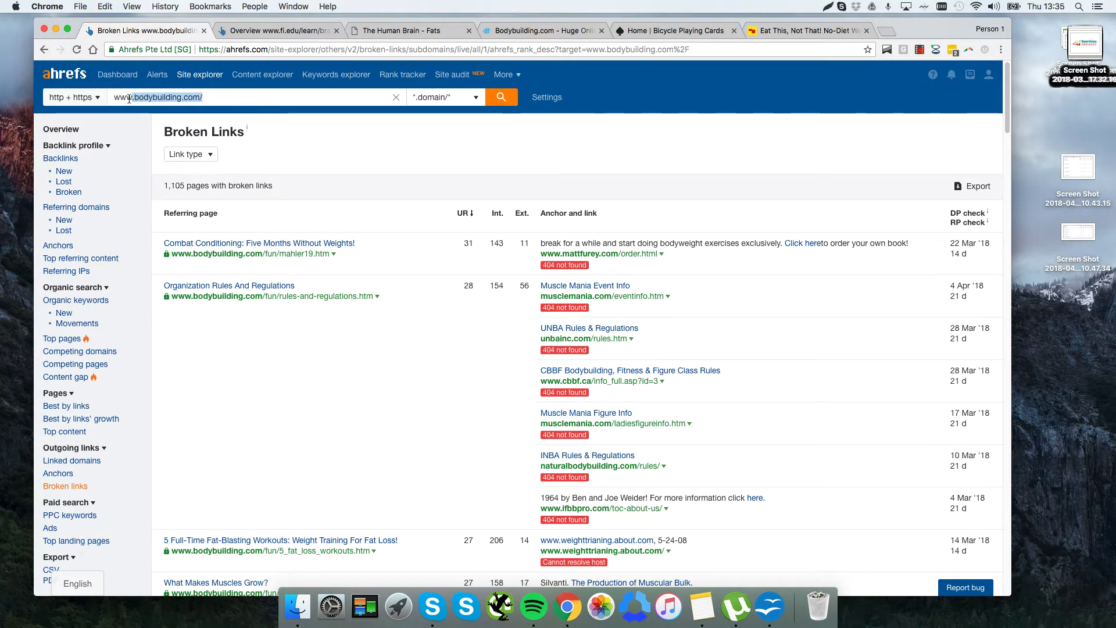
{"action": "left_click", "coordinate": [166, 97]}
{"action": "left_click_drag", "start_coordinate": [203, 97], "coordinate": [114, 100]}
{"action": "left_click", "coordinate": [126, 99]}
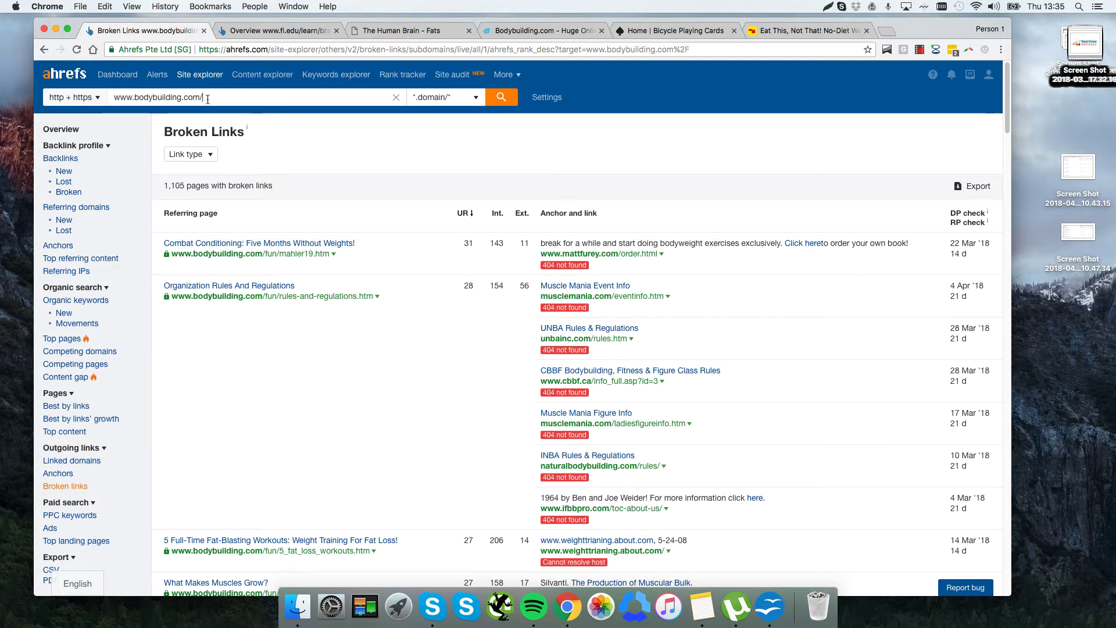
{"action": "left_click_drag", "start_coordinate": [208, 98], "coordinate": [119, 99]}
{"action": "left_click", "coordinate": [131, 98]}
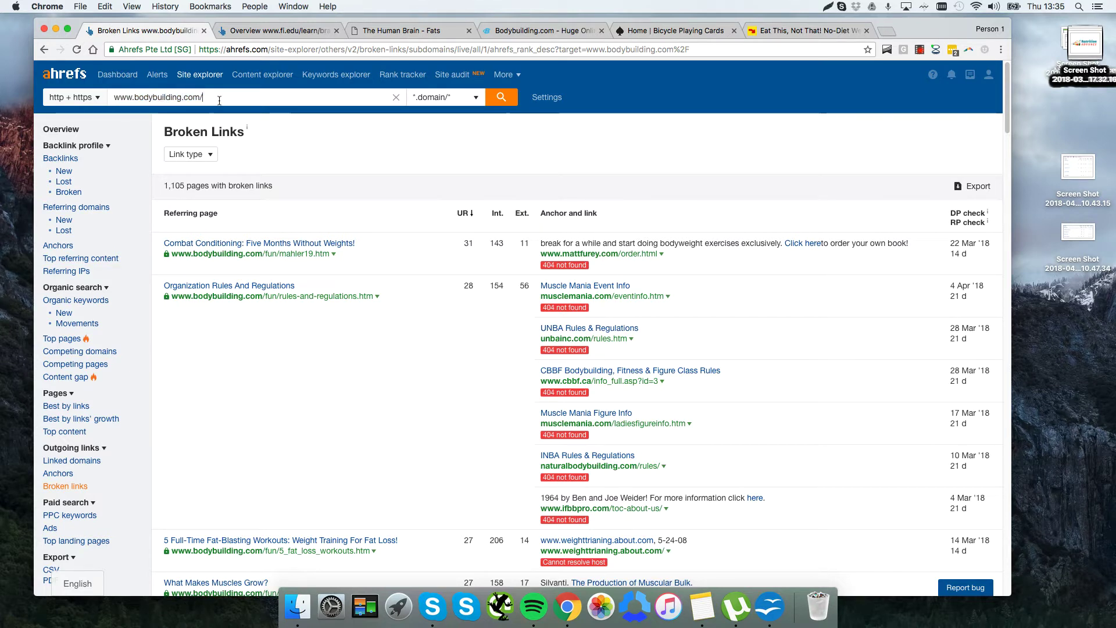
{"action": "left_click_drag", "start_coordinate": [203, 98], "coordinate": [135, 100]}
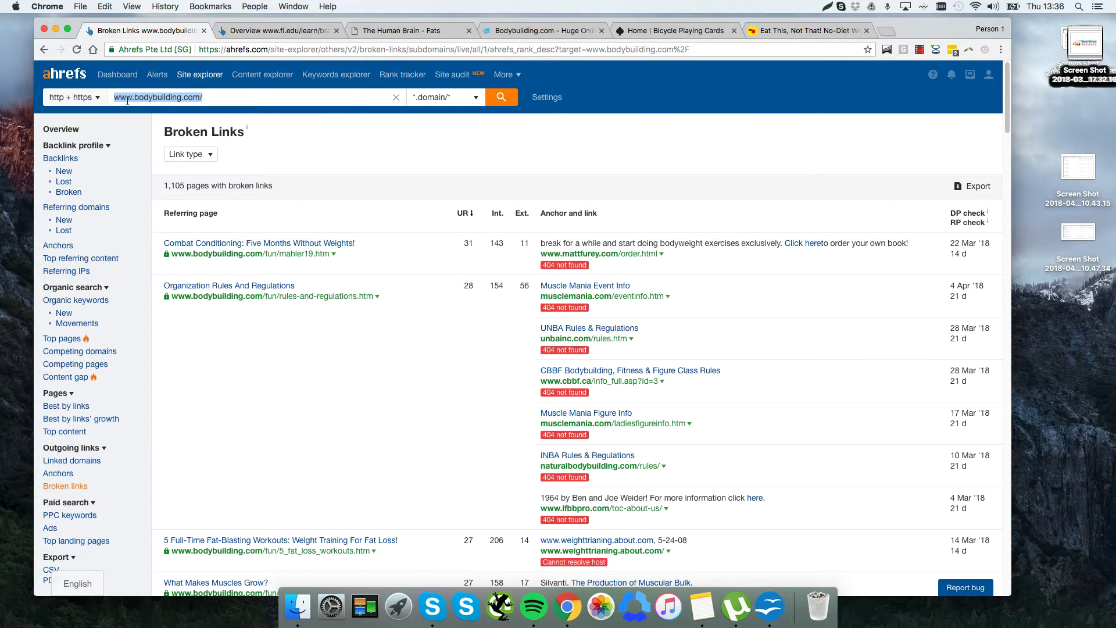
{"action": "left_click", "coordinate": [133, 100]}
{"action": "key", "text": "super+a"}
{"action": "left_click", "coordinate": [232, 100]}
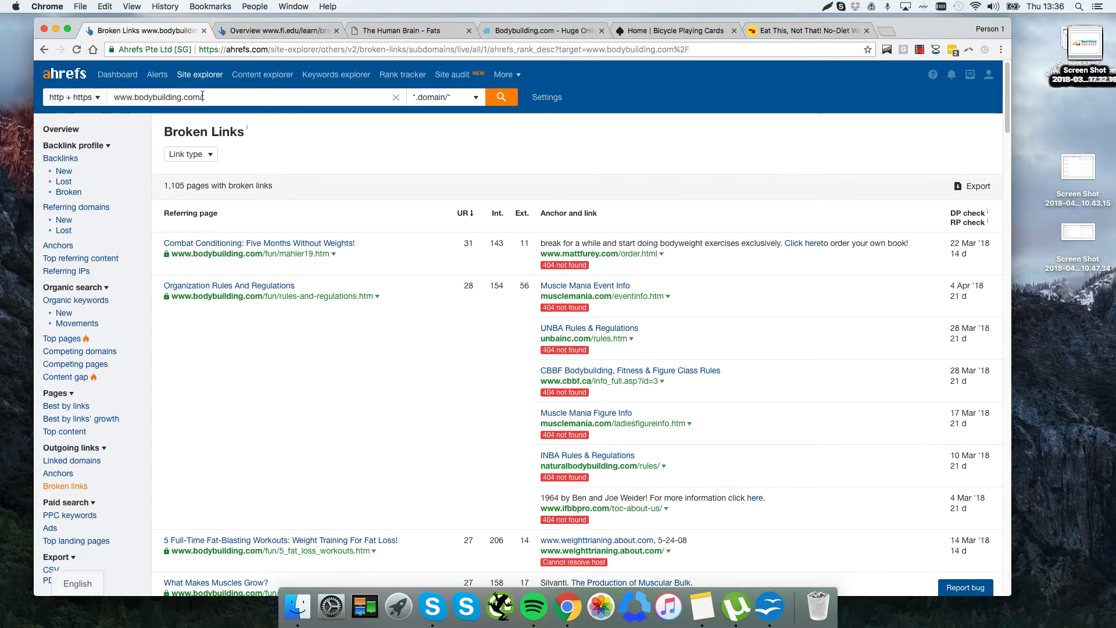
{"action": "scroll", "coordinate": [89, 232], "scroll_direction": "down", "scroll_amount": 3}
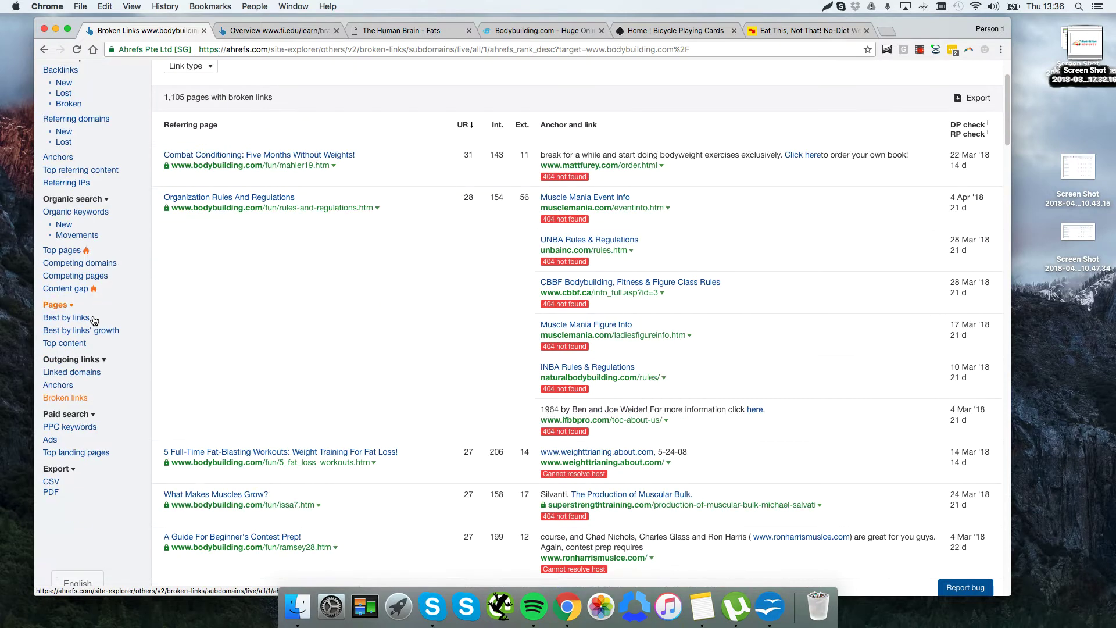
{"action": "left_click", "coordinate": [76, 398]}
{"action": "left_click", "coordinate": [228, 97]}
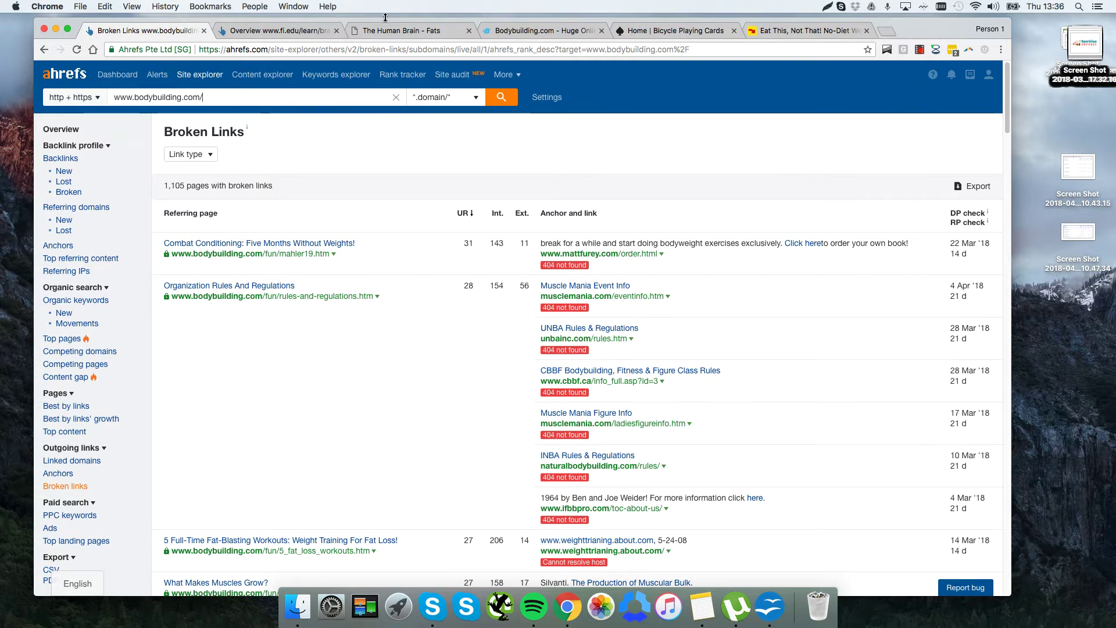
{"action": "left_click_drag", "start_coordinate": [386, 23], "coordinate": [384, 20]}
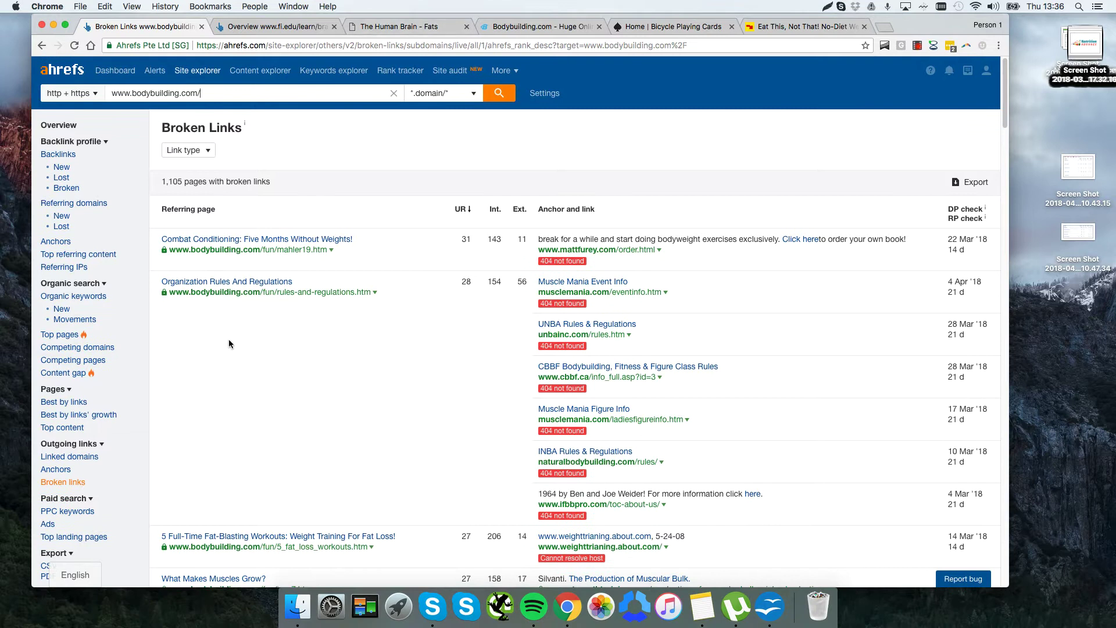
Scroll the broken links table and open the dead musclemania link in a new tab.
{"action": "scroll", "coordinate": [375, 253], "scroll_direction": "down", "scroll_amount": 2}
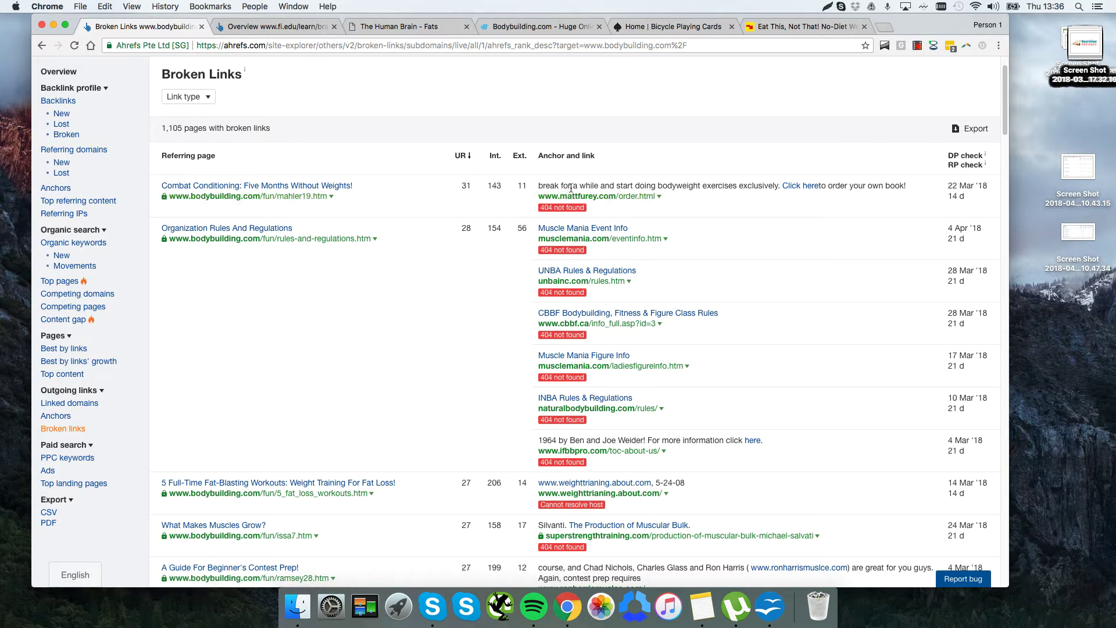
{"action": "scroll", "coordinate": [589, 204], "scroll_direction": "down", "scroll_amount": 2}
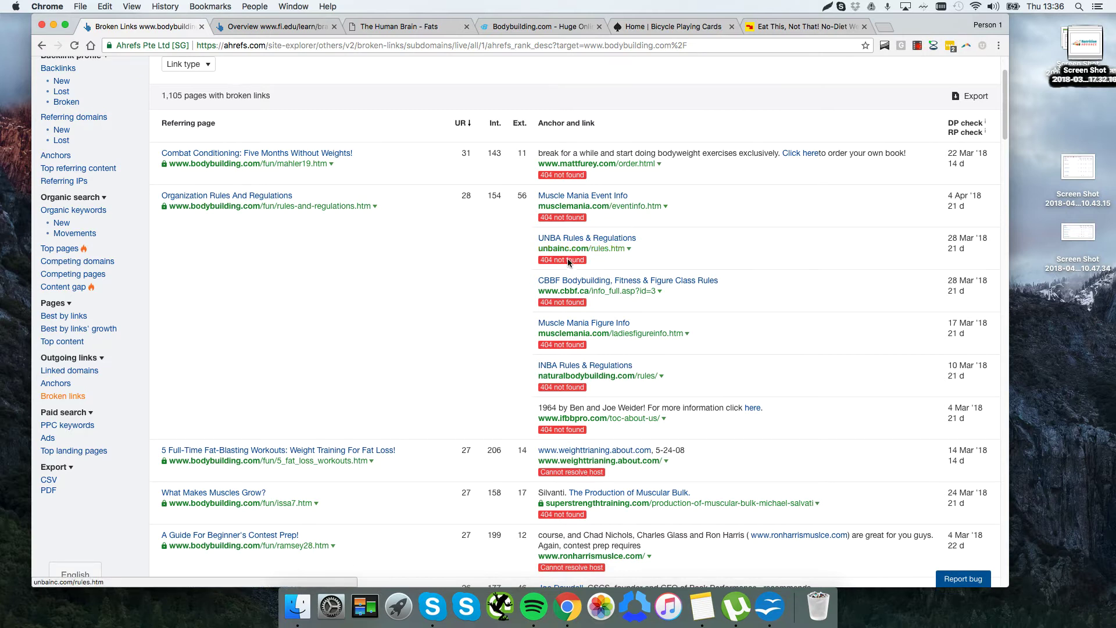
{"action": "right_click", "coordinate": [653, 331]}
{"action": "left_click", "coordinate": [672, 336]}
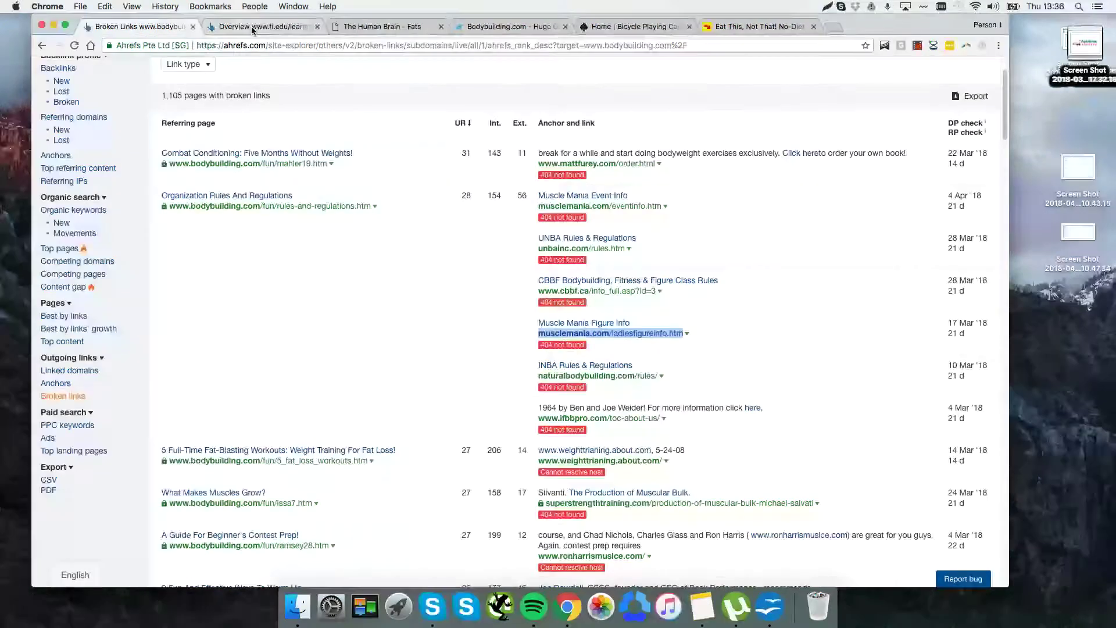
{"action": "scroll", "coordinate": [354, 224], "scroll_direction": "down", "scroll_amount": 2}
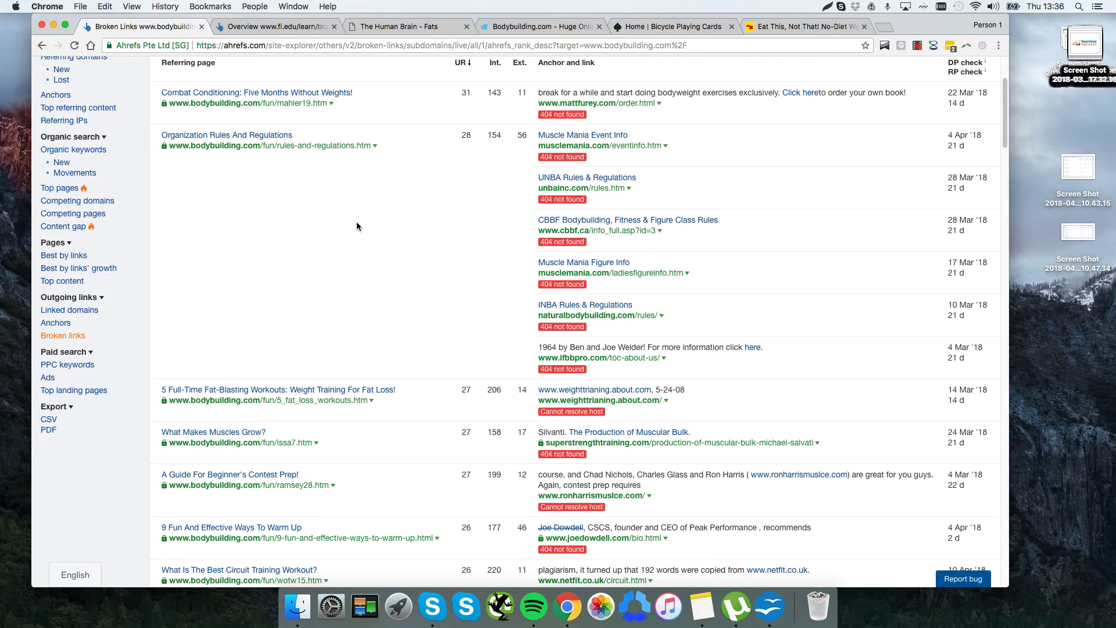
{"action": "scroll", "coordinate": [356, 225], "scroll_direction": "down", "scroll_amount": 2}
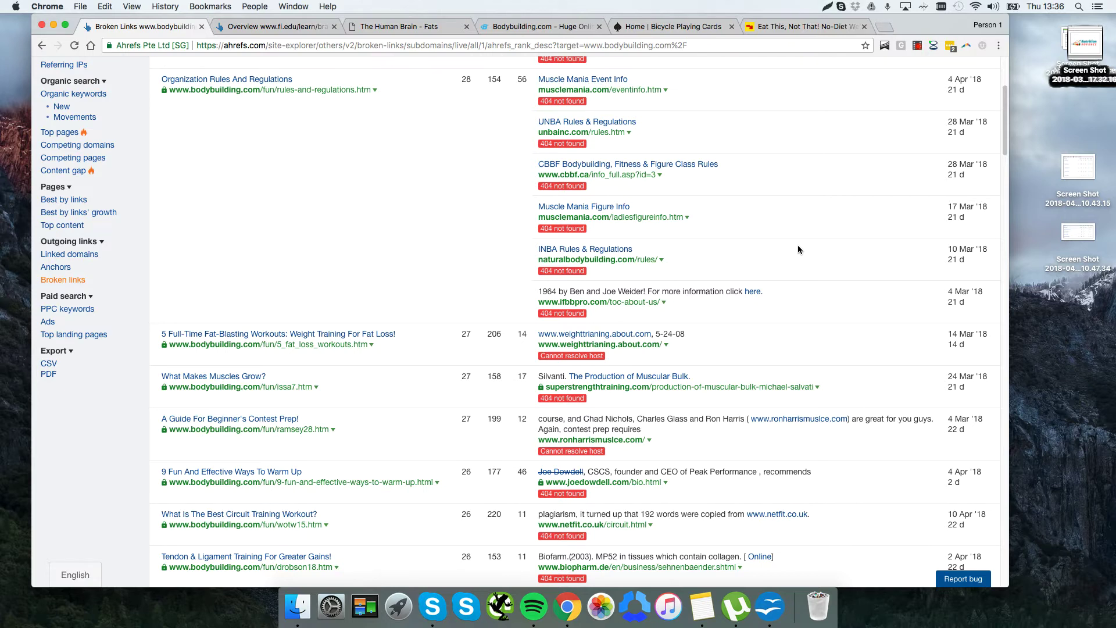
{"action": "scroll", "coordinate": [592, 223], "scroll_direction": "down", "scroll_amount": 1}
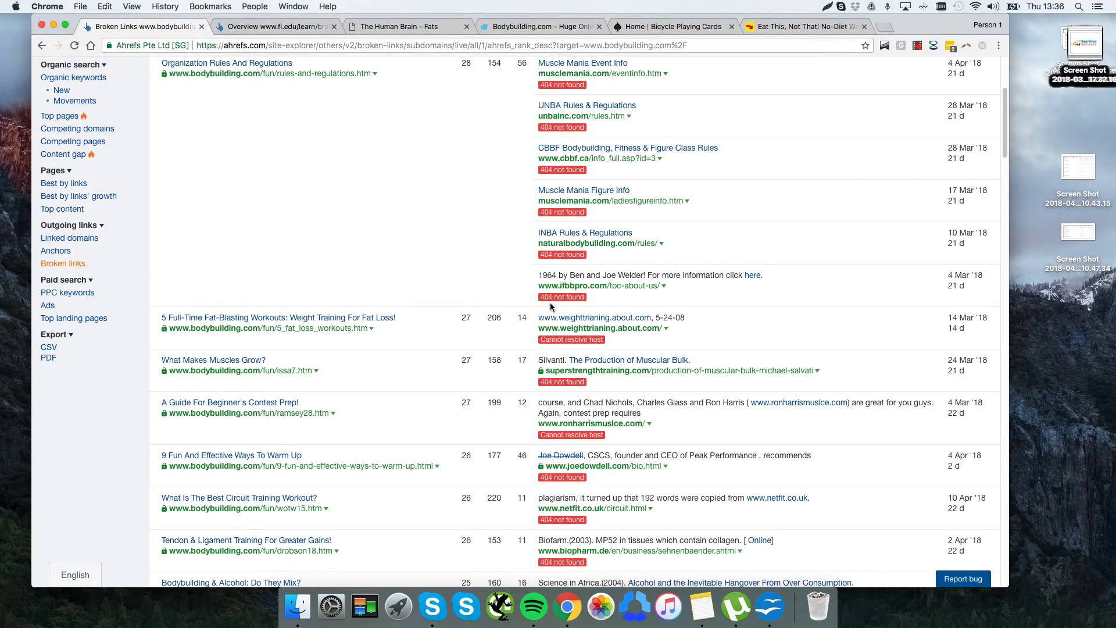
{"action": "scroll", "coordinate": [551, 303], "scroll_direction": "down", "scroll_amount": 6}
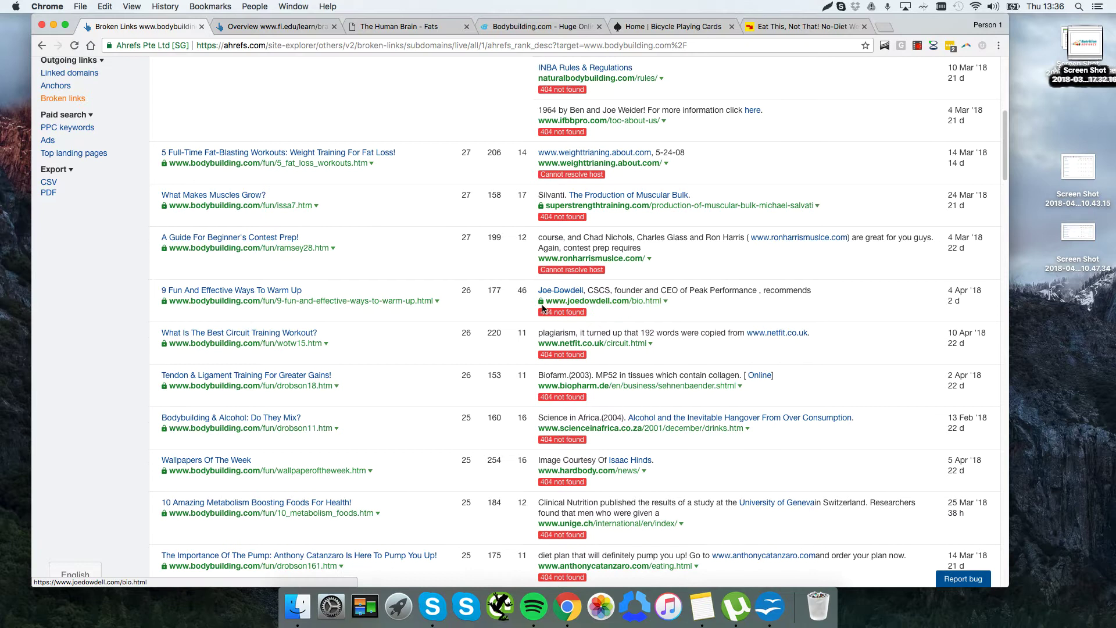
{"action": "scroll", "coordinate": [508, 379], "scroll_direction": "down", "scroll_amount": 6}
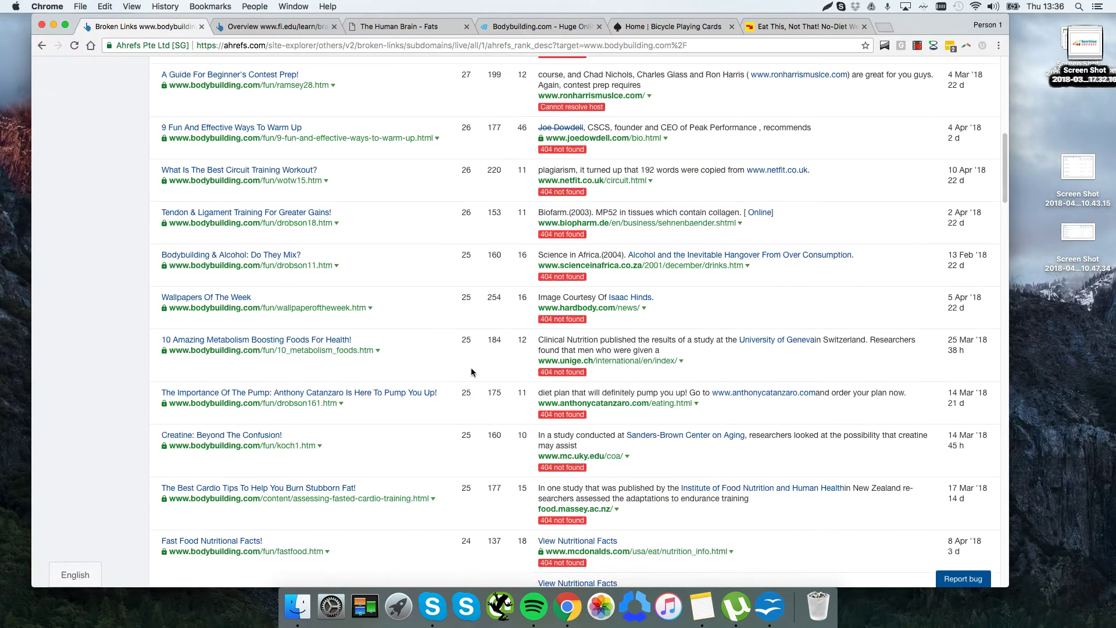
{"action": "scroll", "coordinate": [469, 371], "scroll_direction": "down", "scroll_amount": 3}
{"action": "scroll", "coordinate": [463, 368], "scroll_direction": "down", "scroll_amount": 4}
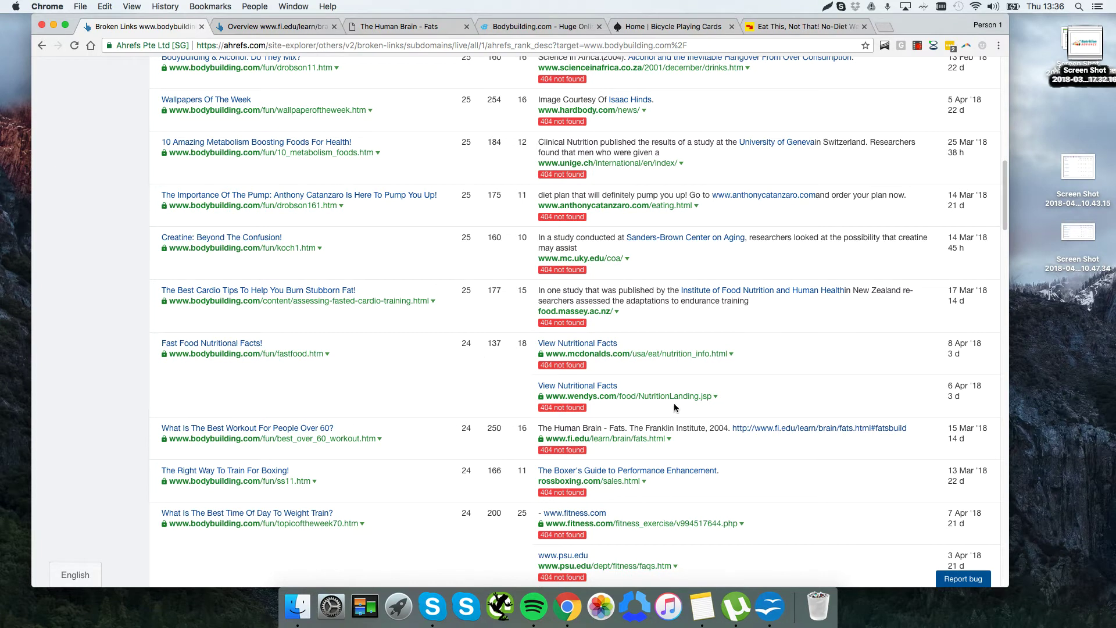
{"action": "scroll", "coordinate": [718, 426], "scroll_direction": "down", "scroll_amount": 1}
{"action": "left_click_drag", "start_coordinate": [718, 425], "coordinate": [551, 407]}
{"action": "left_click", "coordinate": [540, 411]}
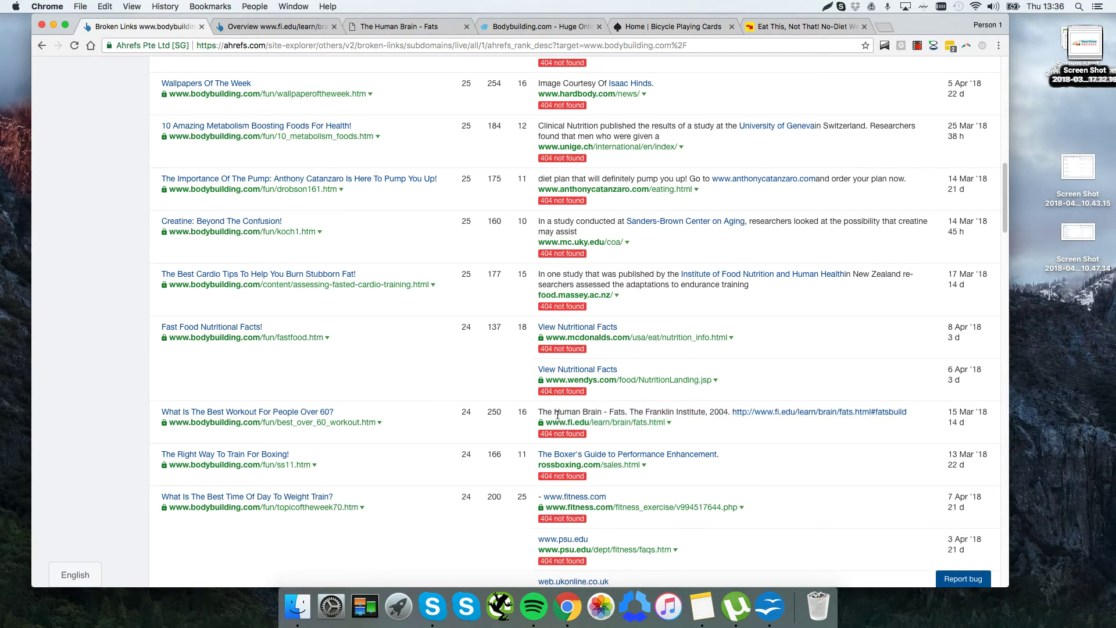
{"action": "right_click", "coordinate": [755, 412]}
{"action": "left_click", "coordinate": [712, 428]}
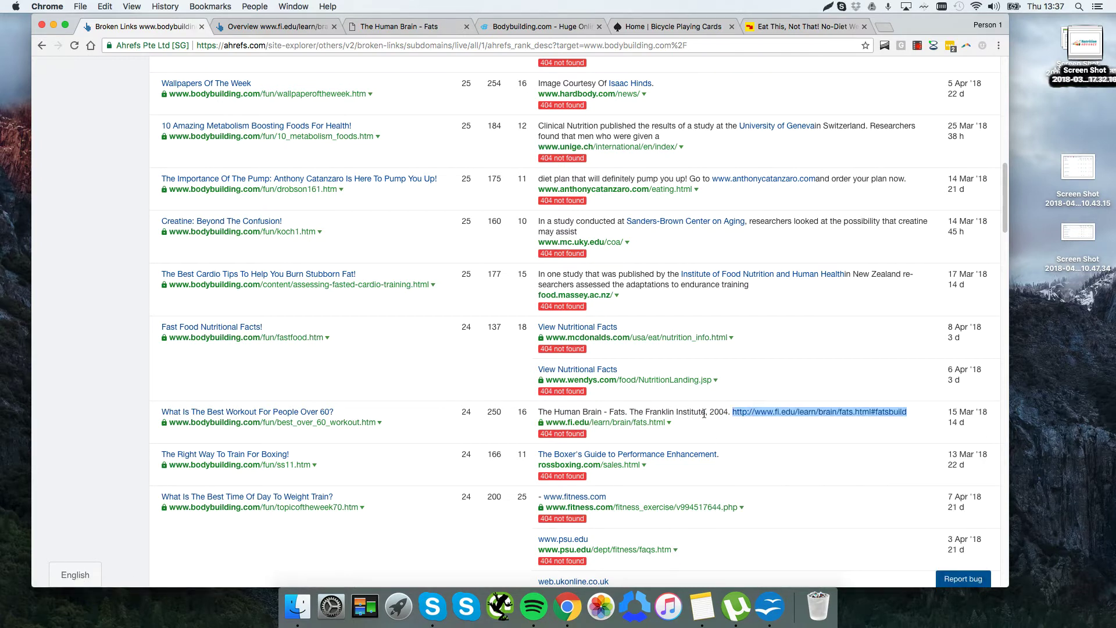
{"action": "right_click", "coordinate": [786, 411]}
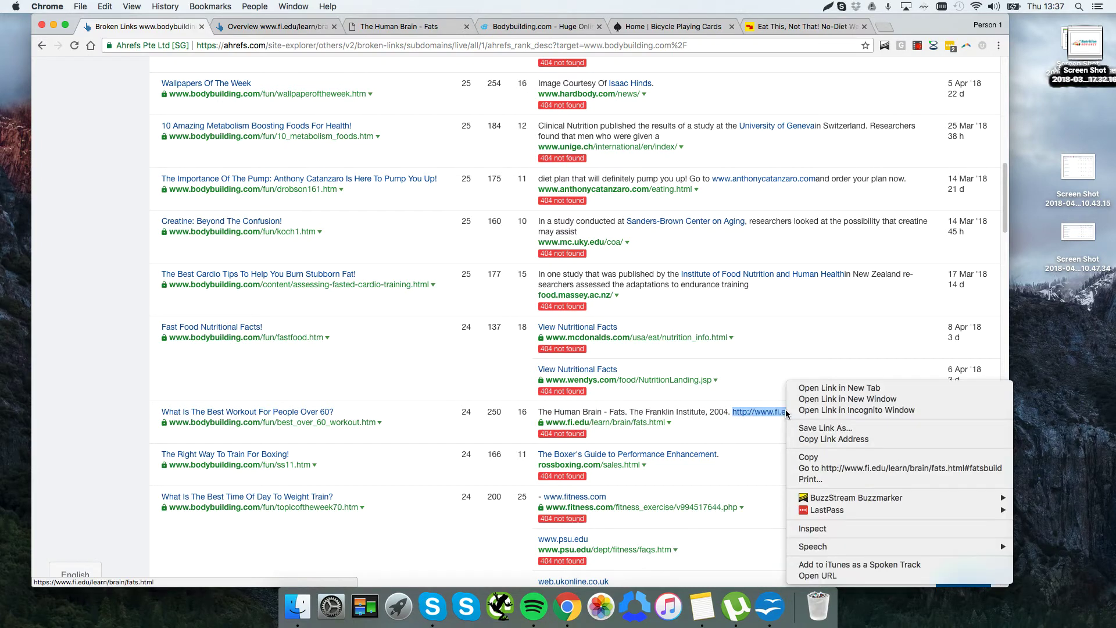
Open the dead fi.edu fats.html link in a new tab and switch to it.
{"action": "left_click", "coordinate": [809, 390]}
{"action": "left_click_drag", "start_coordinate": [699, 413], "coordinate": [659, 407]}
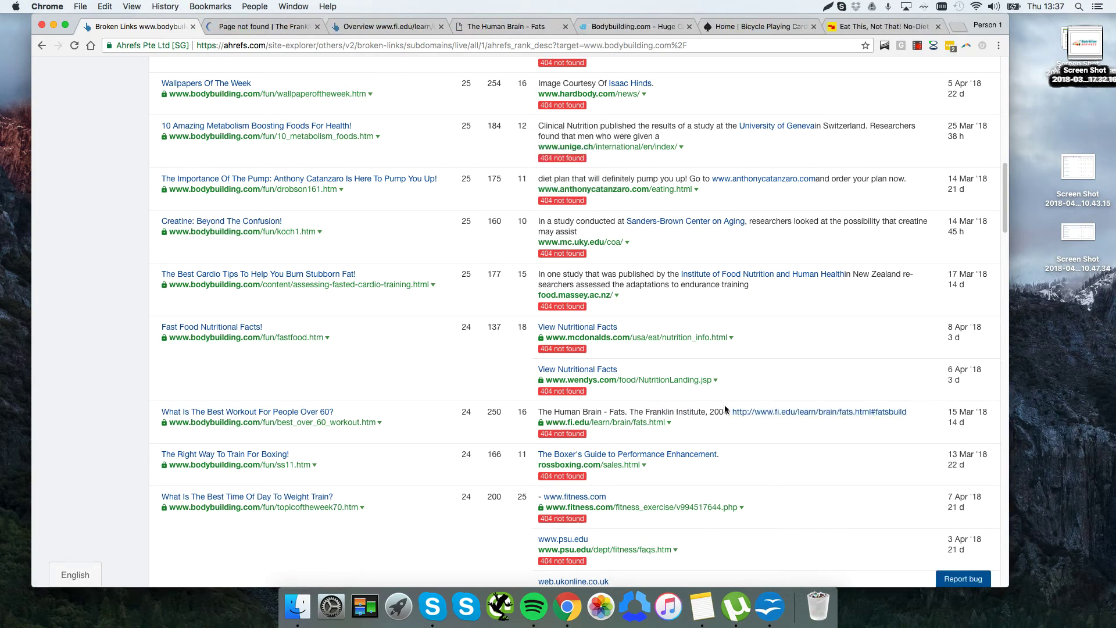
{"action": "left_click", "coordinate": [265, 25]}
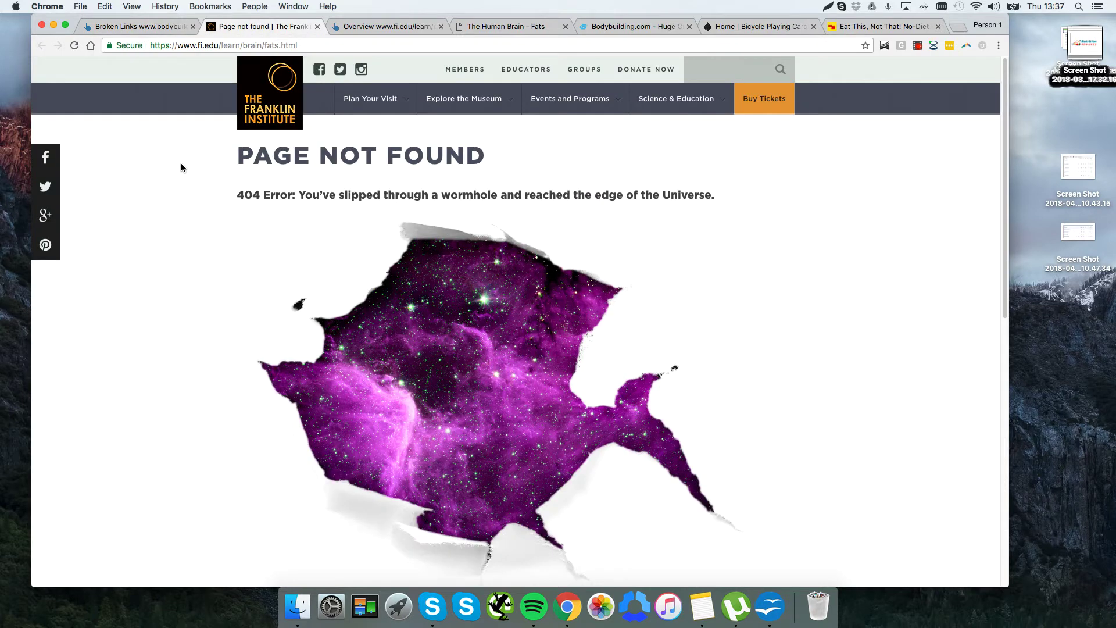
Scroll the Franklin Institute 404 'Page not found' page to confirm it, then close it.
{"action": "scroll", "coordinate": [210, 192], "scroll_direction": "down", "scroll_amount": 10}
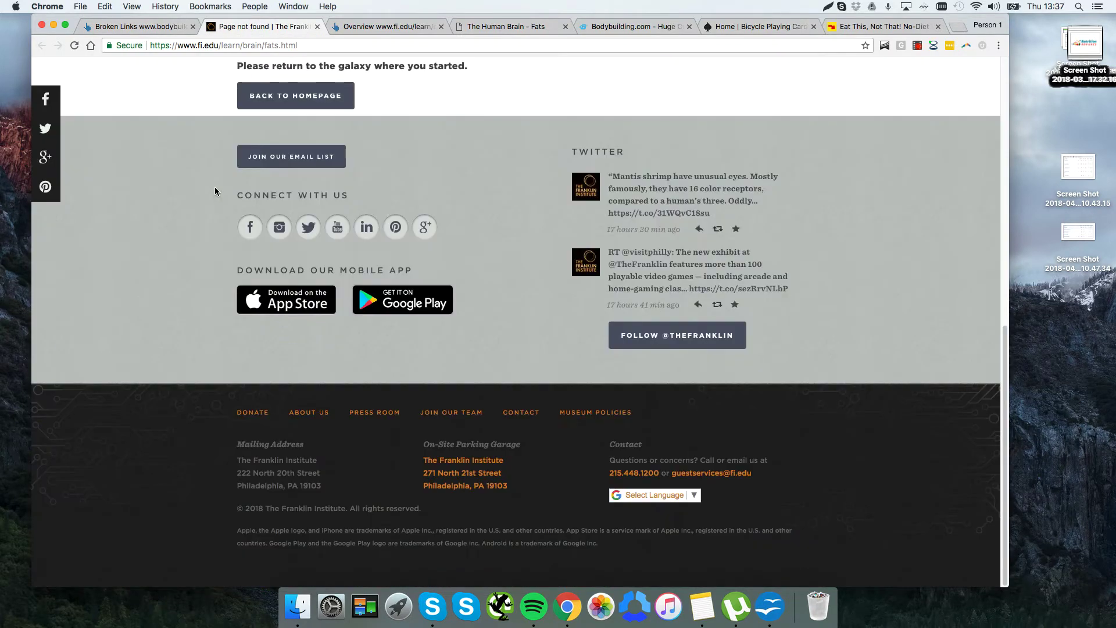
{"action": "scroll", "coordinate": [215, 188], "scroll_direction": "up", "scroll_amount": 10}
{"action": "scroll", "coordinate": [214, 188], "scroll_direction": "down", "scroll_amount": 10}
{"action": "scroll", "coordinate": [212, 189], "scroll_direction": "up", "scroll_amount": 10}
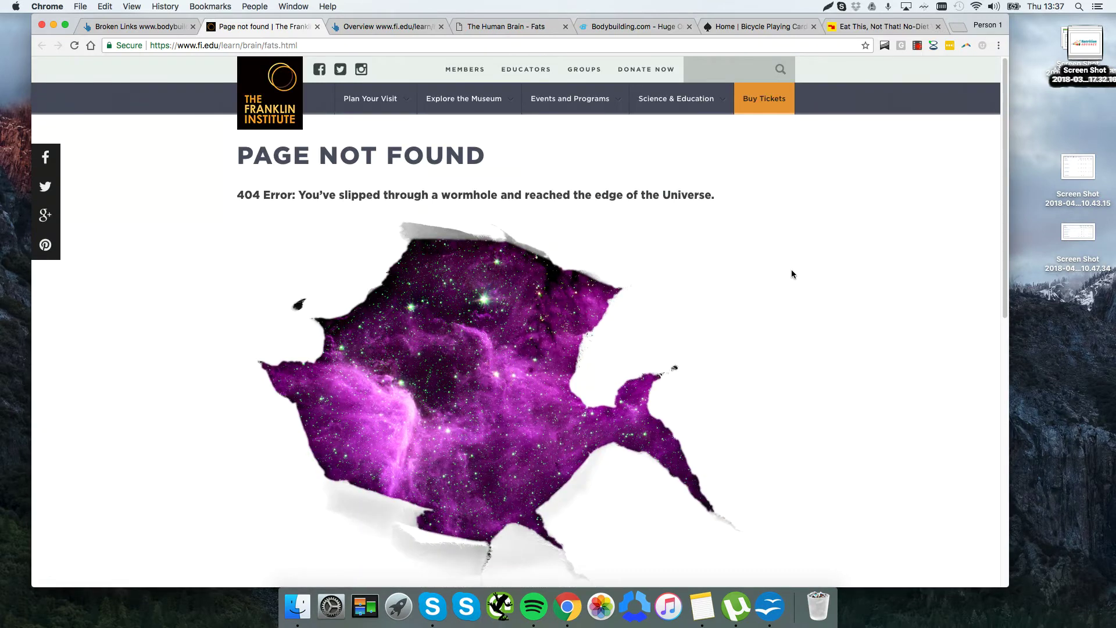
{"action": "scroll", "coordinate": [262, 199], "scroll_direction": "down", "scroll_amount": 1}
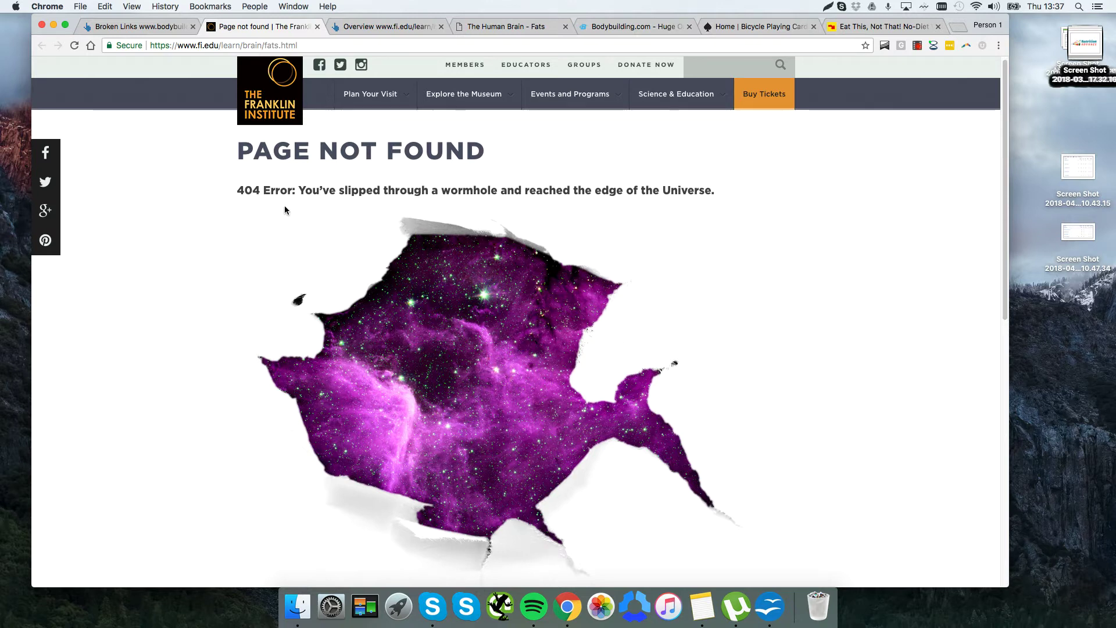
{"action": "scroll", "coordinate": [285, 210], "scroll_direction": "down", "scroll_amount": 3}
{"action": "scroll", "coordinate": [284, 210], "scroll_direction": "up", "scroll_amount": 3}
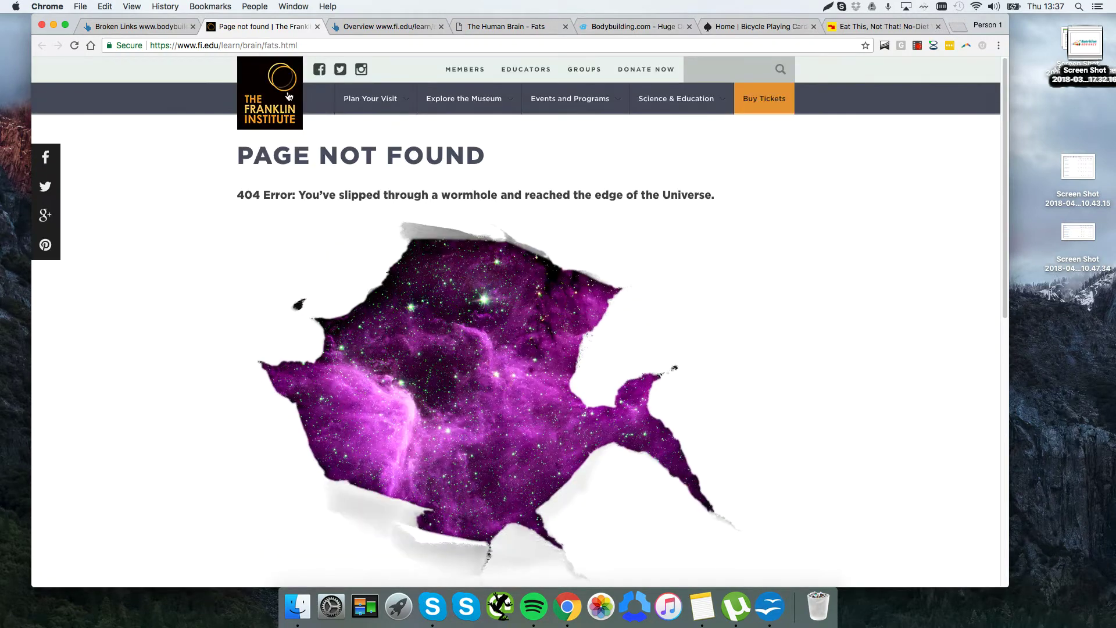
{"action": "left_click", "coordinate": [317, 27]}
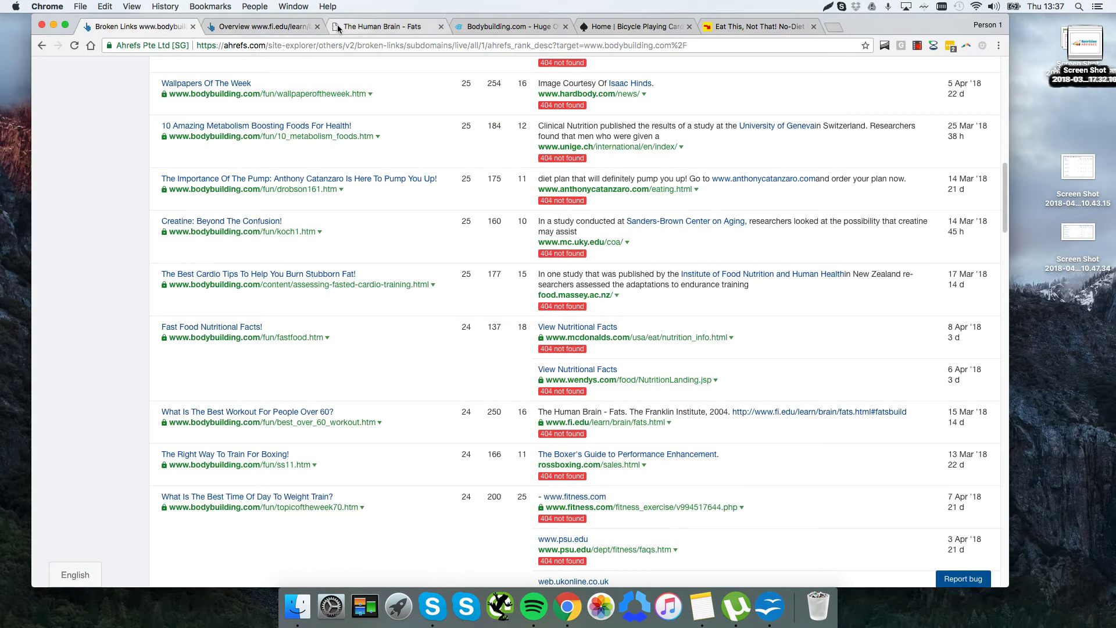
Scroll through the November 2007 Wayback capture of 'The Human Brain - Fats' article.
{"action": "left_click", "coordinate": [341, 28]}
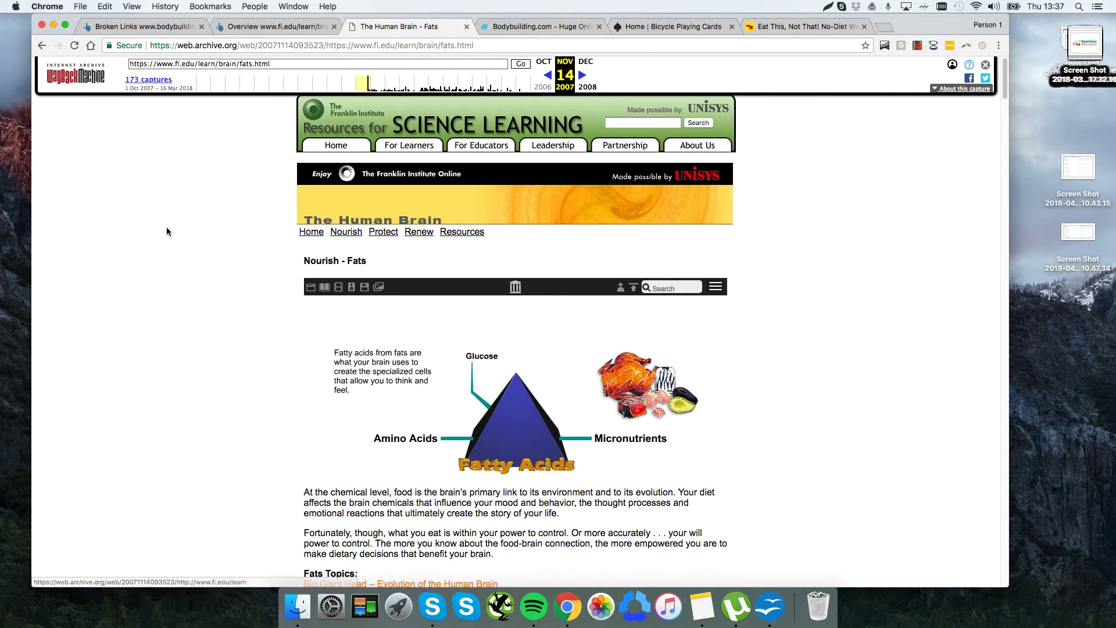
{"action": "scroll", "coordinate": [267, 251], "scroll_direction": "down", "scroll_amount": 3}
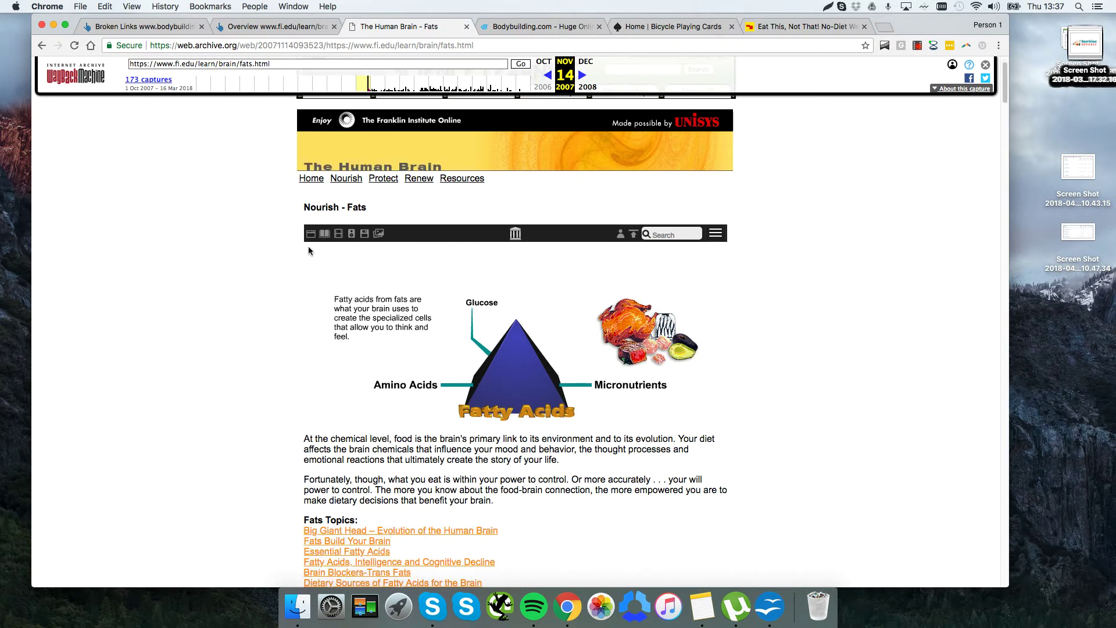
{"action": "scroll", "coordinate": [302, 254], "scroll_direction": "down", "scroll_amount": 7}
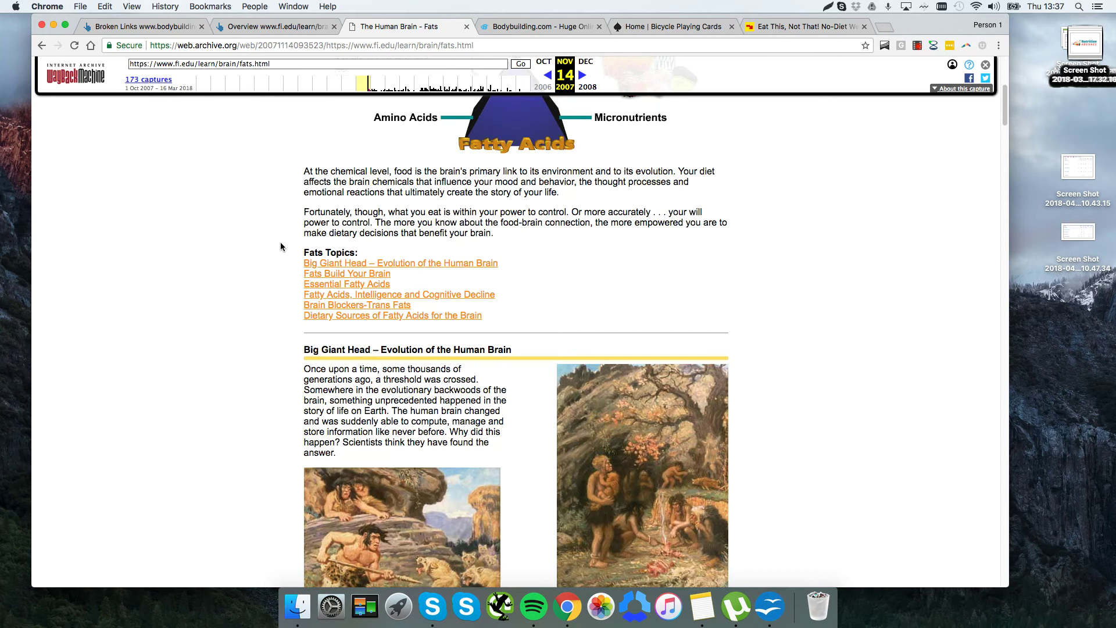
{"action": "scroll", "coordinate": [258, 249], "scroll_direction": "up", "scroll_amount": 7}
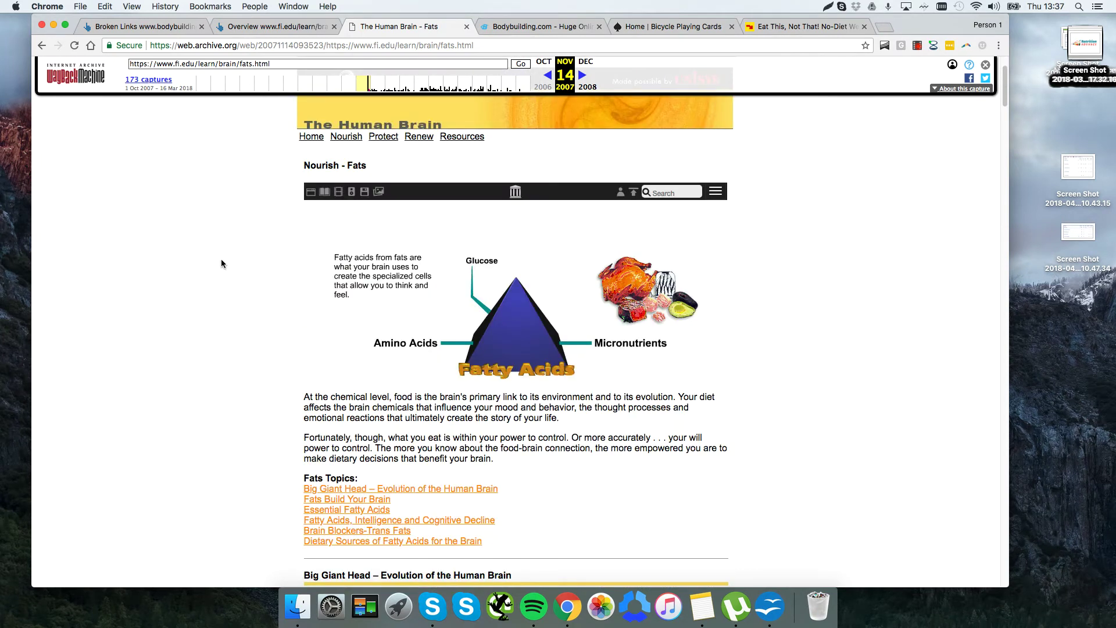
{"action": "scroll", "coordinate": [218, 262], "scroll_direction": "down", "scroll_amount": 3}
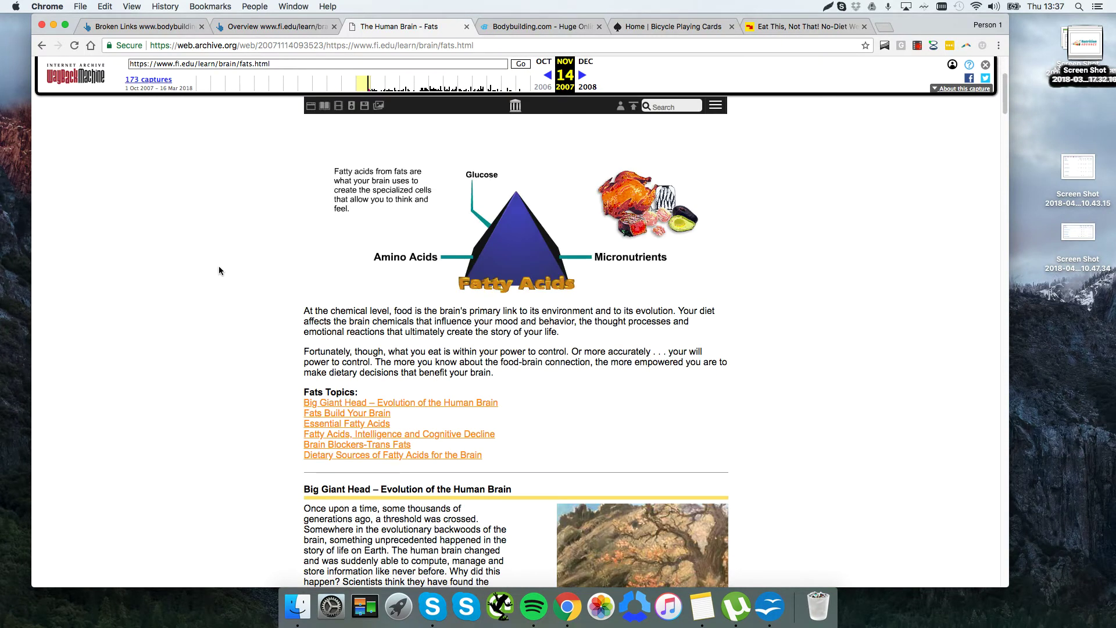
{"action": "scroll", "coordinate": [225, 269], "scroll_direction": "down", "scroll_amount": 10}
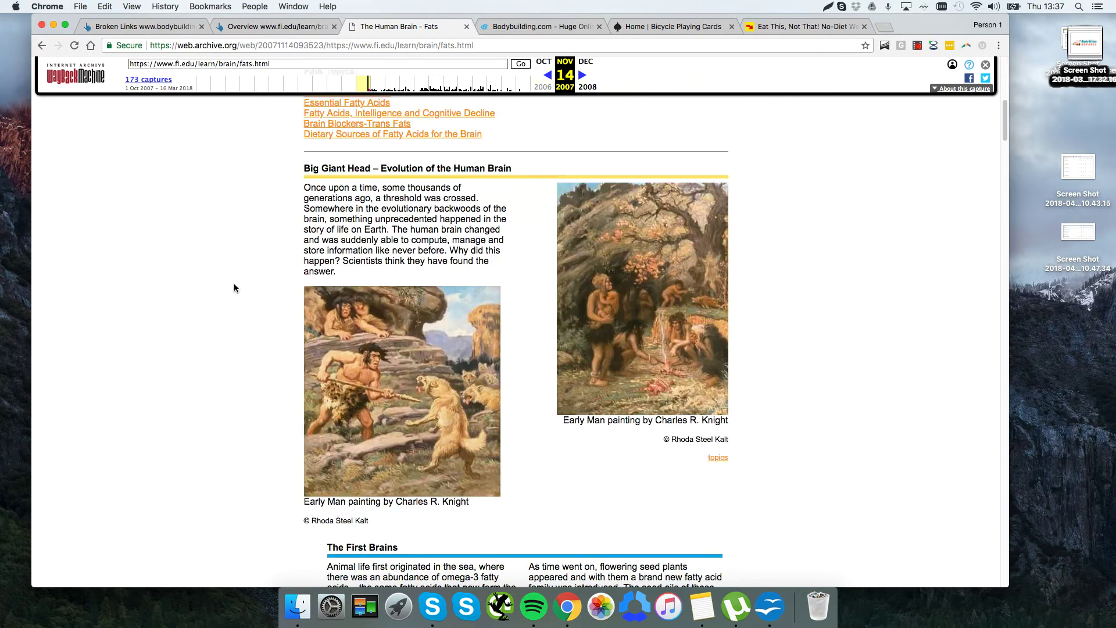
{"action": "scroll", "coordinate": [235, 288], "scroll_direction": "down", "scroll_amount": 20}
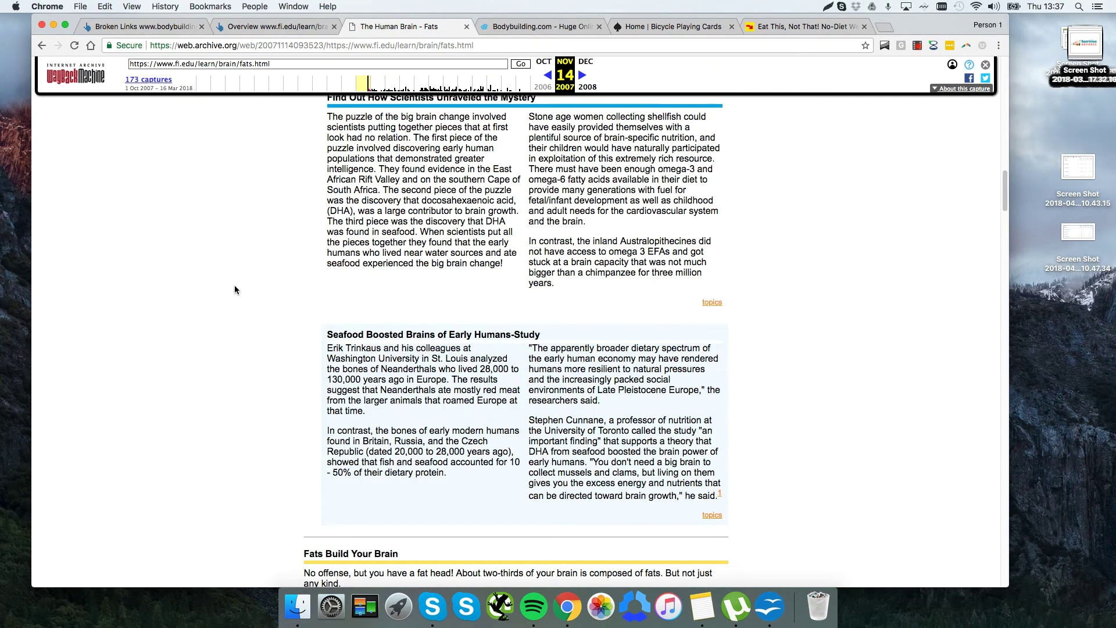
{"action": "scroll", "coordinate": [235, 289], "scroll_direction": "down", "scroll_amount": 12}
{"action": "left_click_drag", "start_coordinate": [304, 147], "coordinate": [362, 146]}
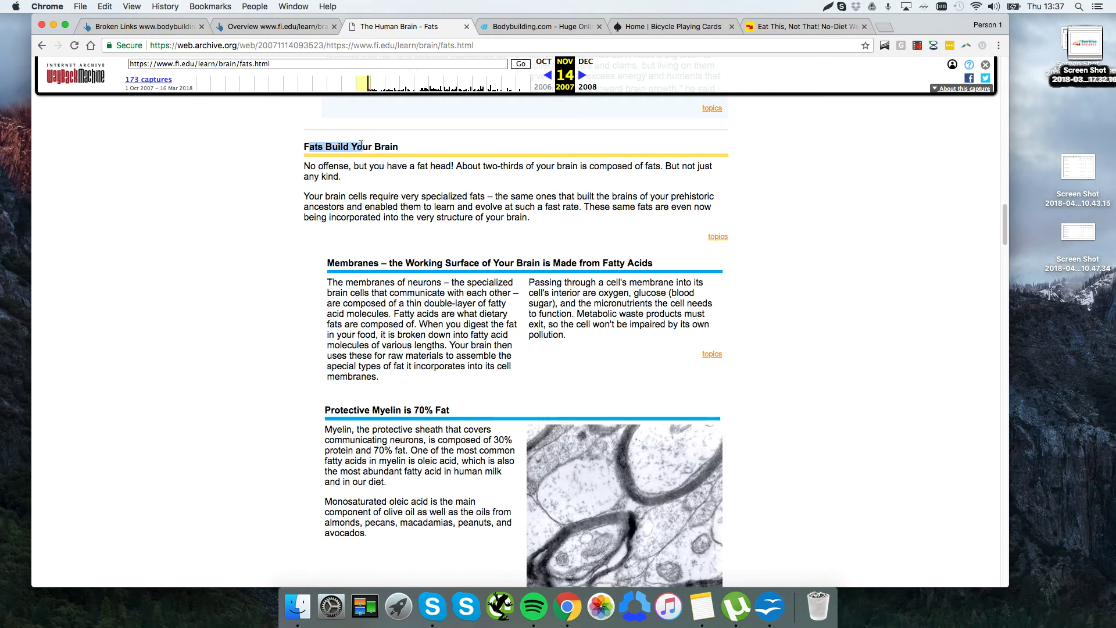
{"action": "left_click", "coordinate": [361, 146]}
Glance at the Eat This, Not That! site, recheck the archive, then return to Ahrefs' fats page overview.
{"action": "left_click", "coordinate": [792, 27]}
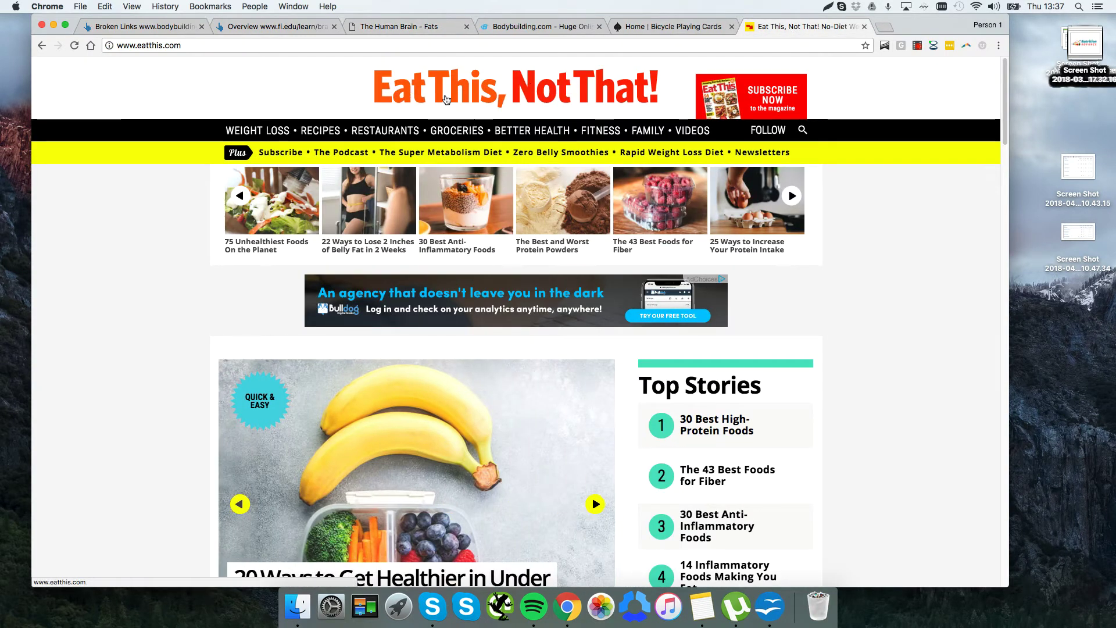
{"action": "scroll", "coordinate": [124, 250], "scroll_direction": "down", "scroll_amount": 2}
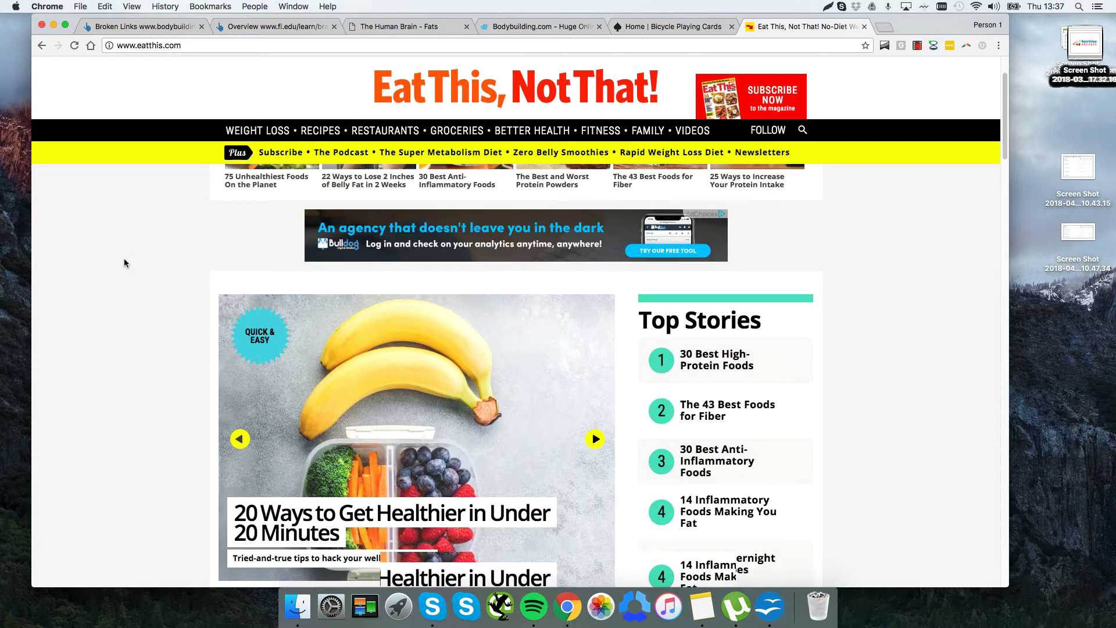
{"action": "scroll", "coordinate": [124, 262], "scroll_direction": "up", "scroll_amount": 2}
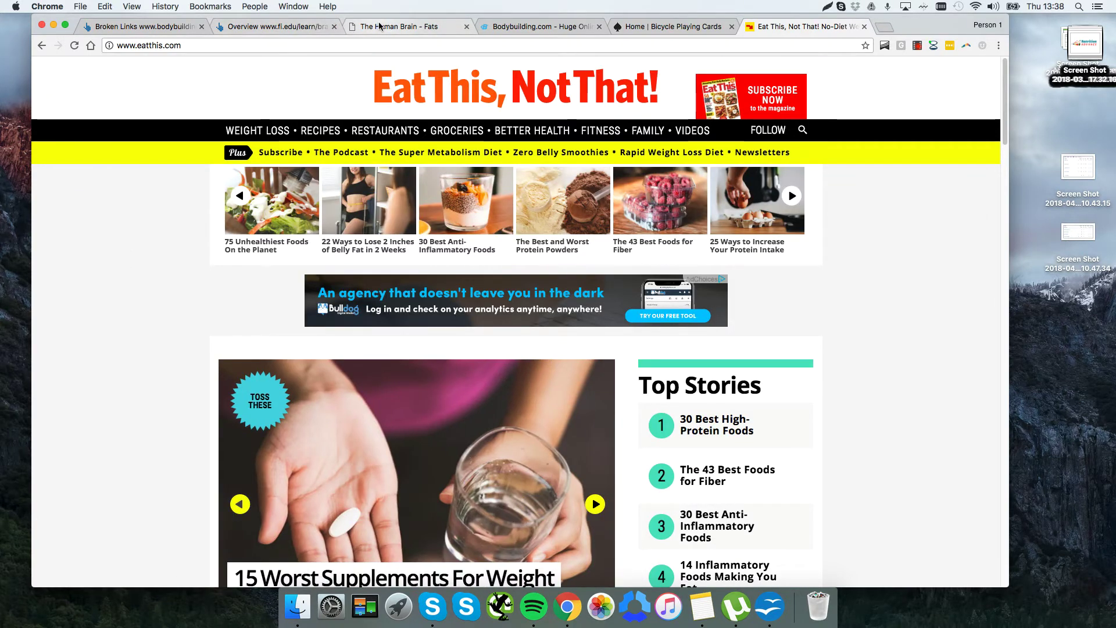
{"action": "left_click", "coordinate": [379, 25]}
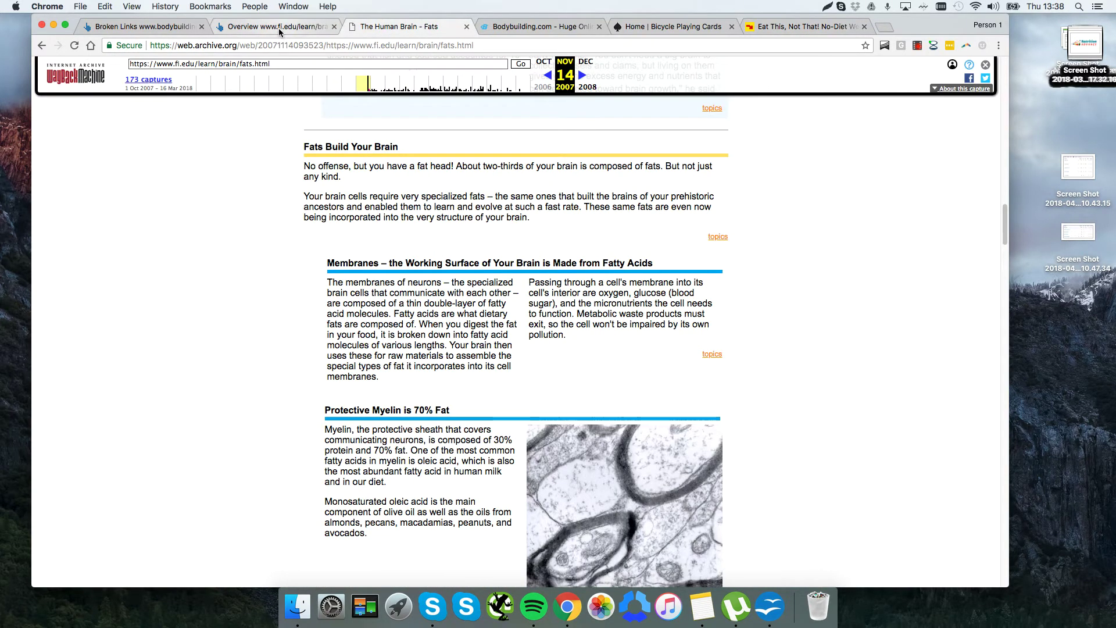
{"action": "scroll", "coordinate": [409, 302], "scroll_direction": "down", "scroll_amount": 5}
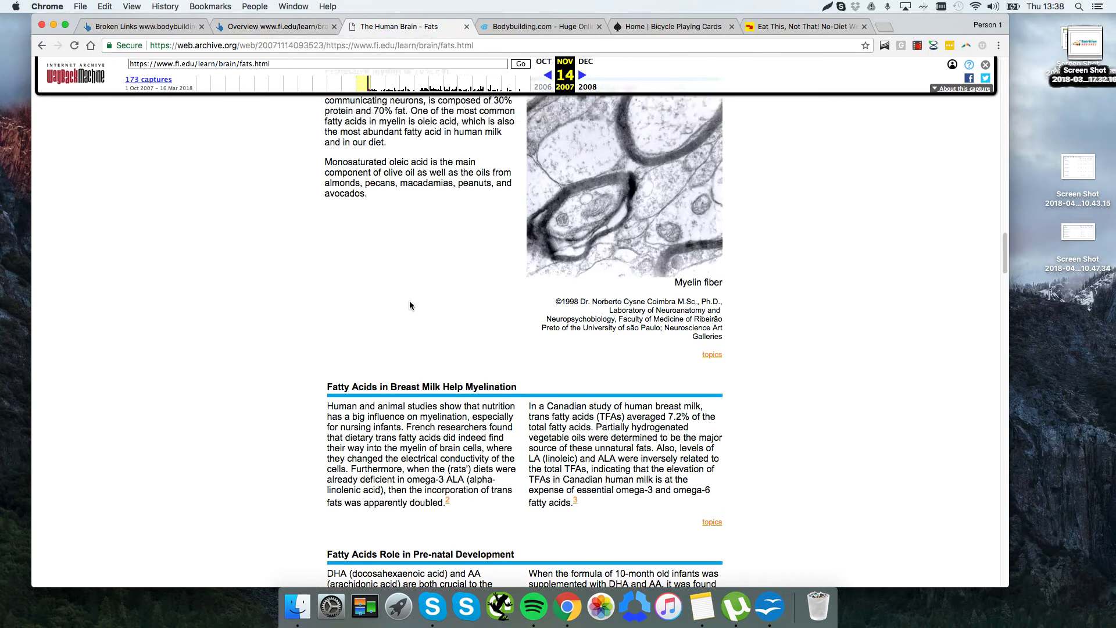
{"action": "scroll", "coordinate": [410, 301], "scroll_direction": "up", "scroll_amount": 14}
{"action": "scroll", "coordinate": [409, 301], "scroll_direction": "up", "scroll_amount": 5}
{"action": "scroll", "coordinate": [410, 301], "scroll_direction": "down", "scroll_amount": 5}
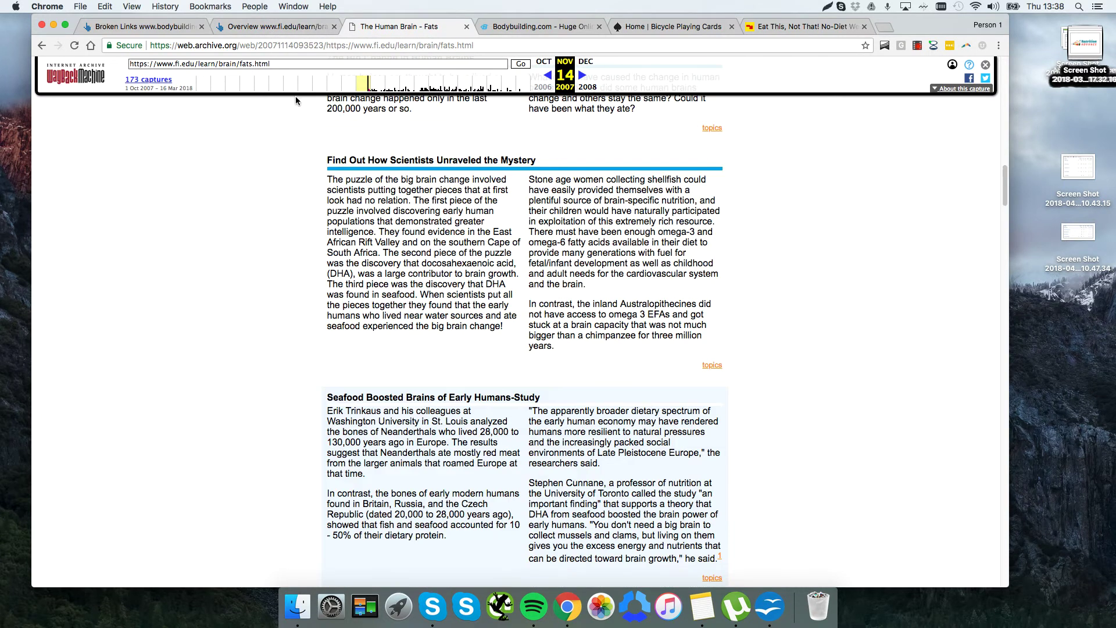
{"action": "left_click", "coordinate": [263, 26]}
List fats.html backlinks with one link per domain, showing 192 backlinks led by bodybuilding.com.
{"action": "left_click_drag", "start_coordinate": [261, 17], "coordinate": [265, 23]}
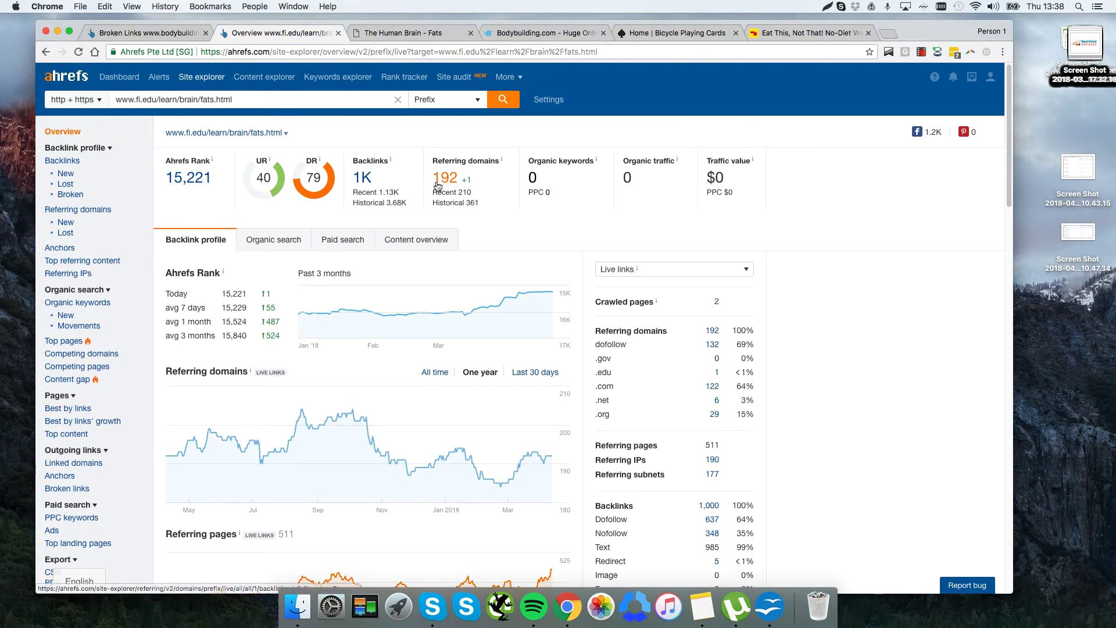
{"action": "left_click", "coordinate": [65, 161]}
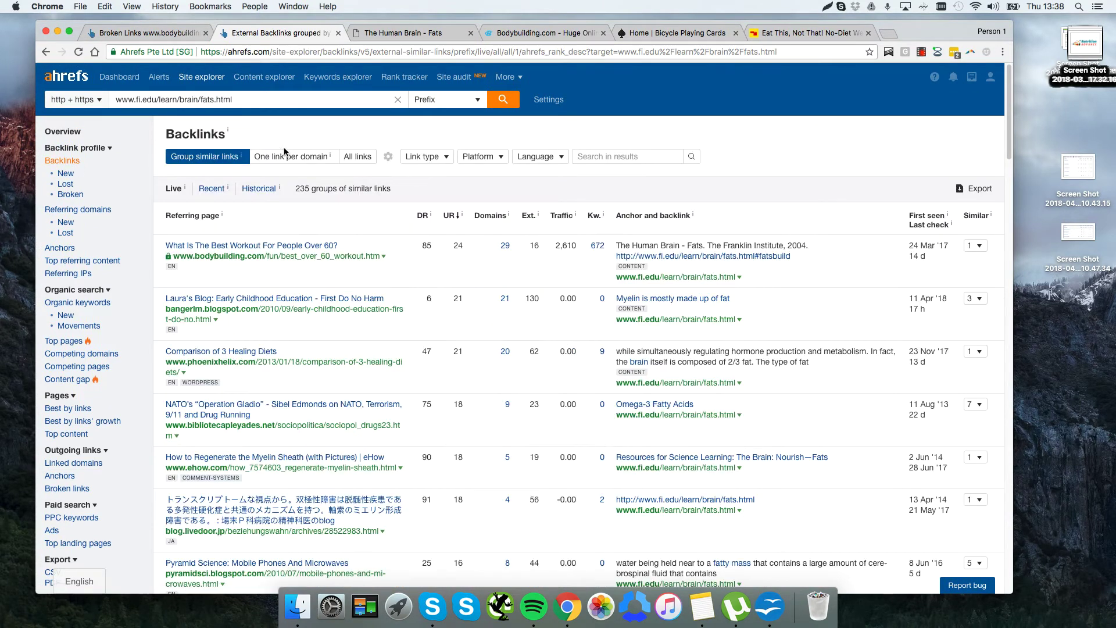
{"action": "left_click", "coordinate": [287, 156]}
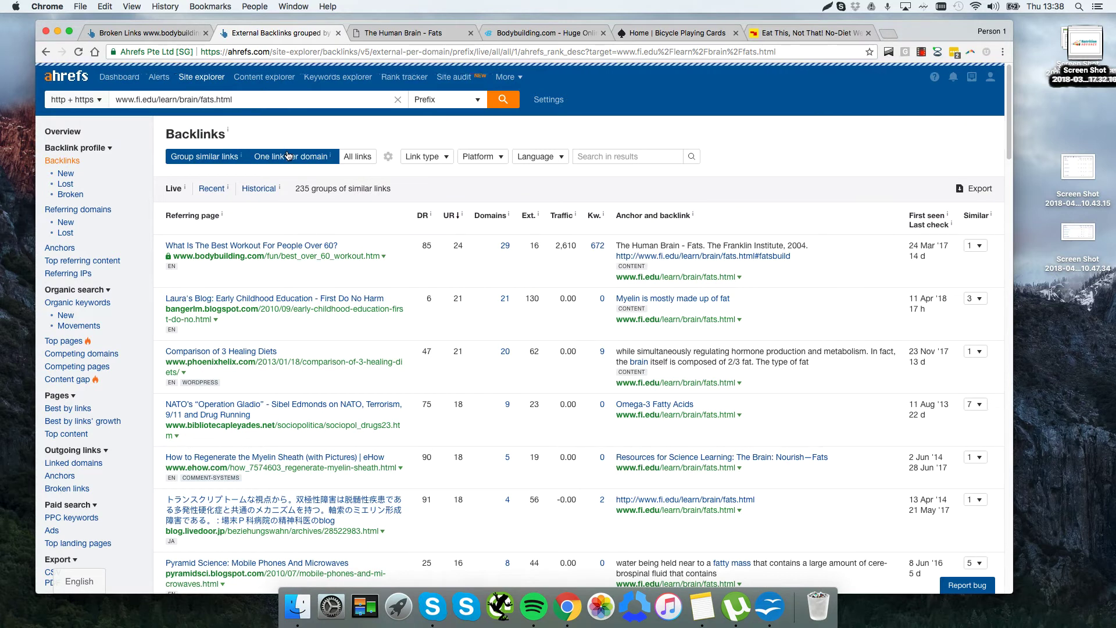
{"action": "scroll", "coordinate": [288, 156], "scroll_direction": "down", "scroll_amount": 5}
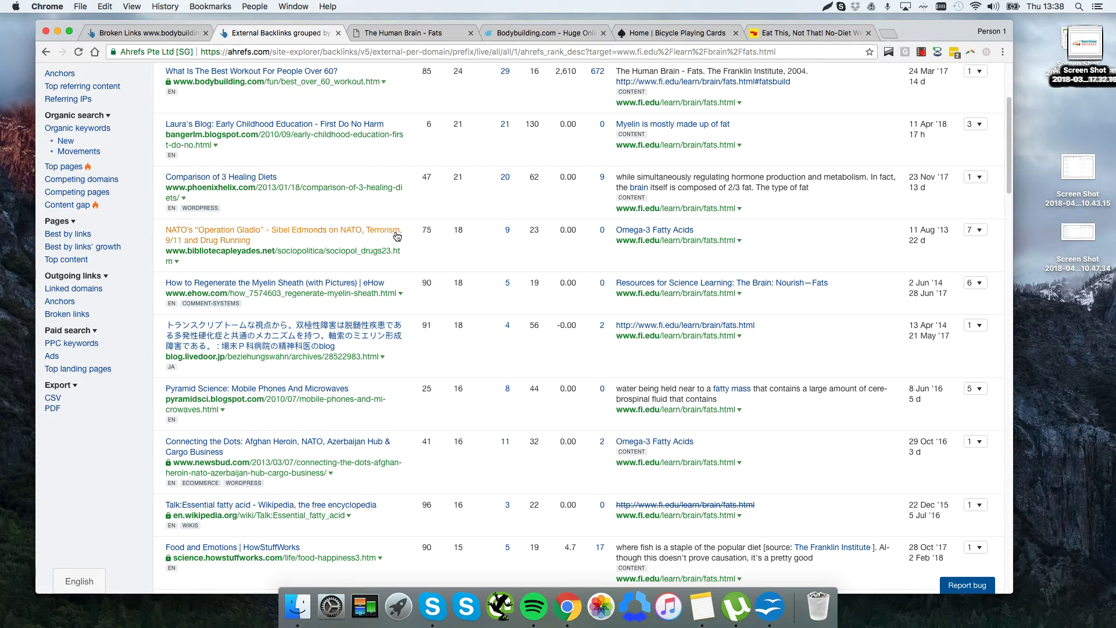
{"action": "scroll", "coordinate": [410, 239], "scroll_direction": "up", "scroll_amount": 5}
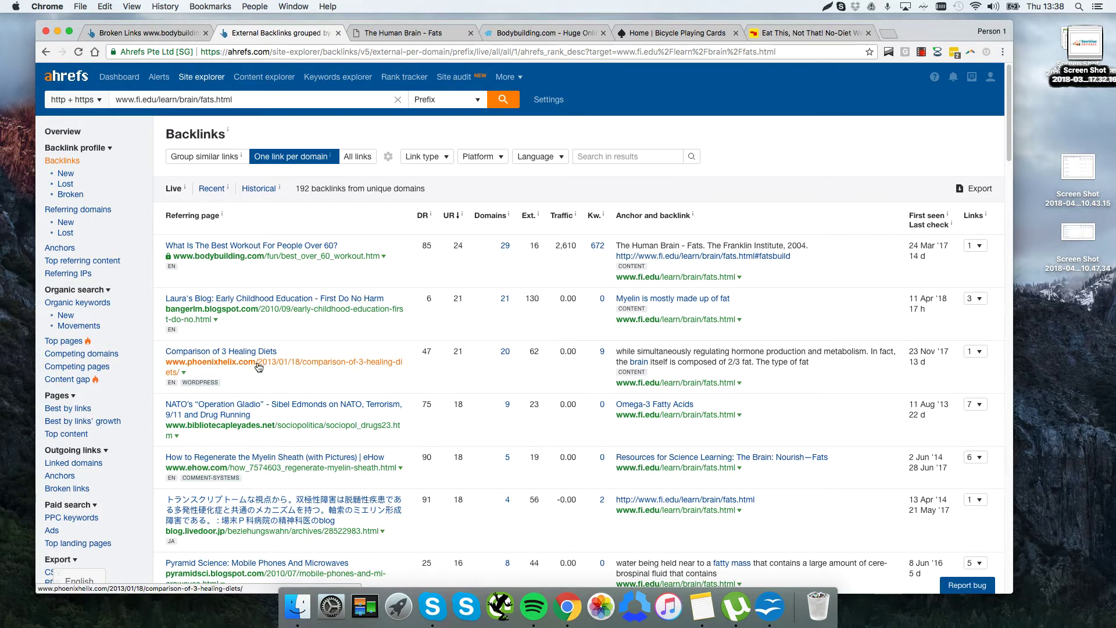
{"action": "scroll", "coordinate": [262, 361], "scroll_direction": "down", "scroll_amount": 3}
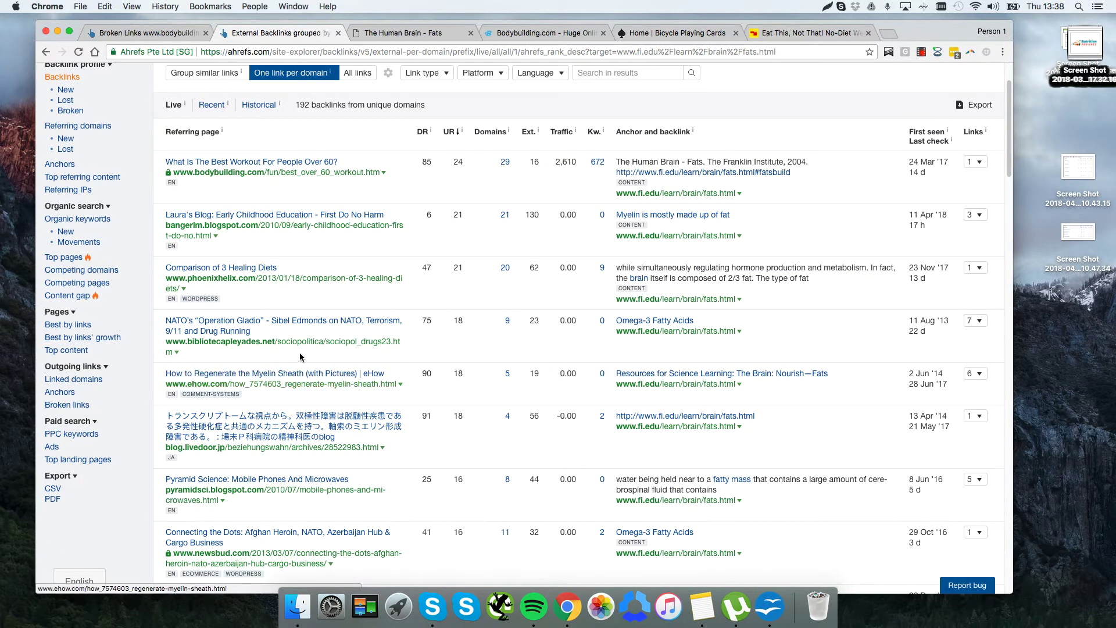
{"action": "scroll", "coordinate": [301, 357], "scroll_direction": "down", "scroll_amount": 5}
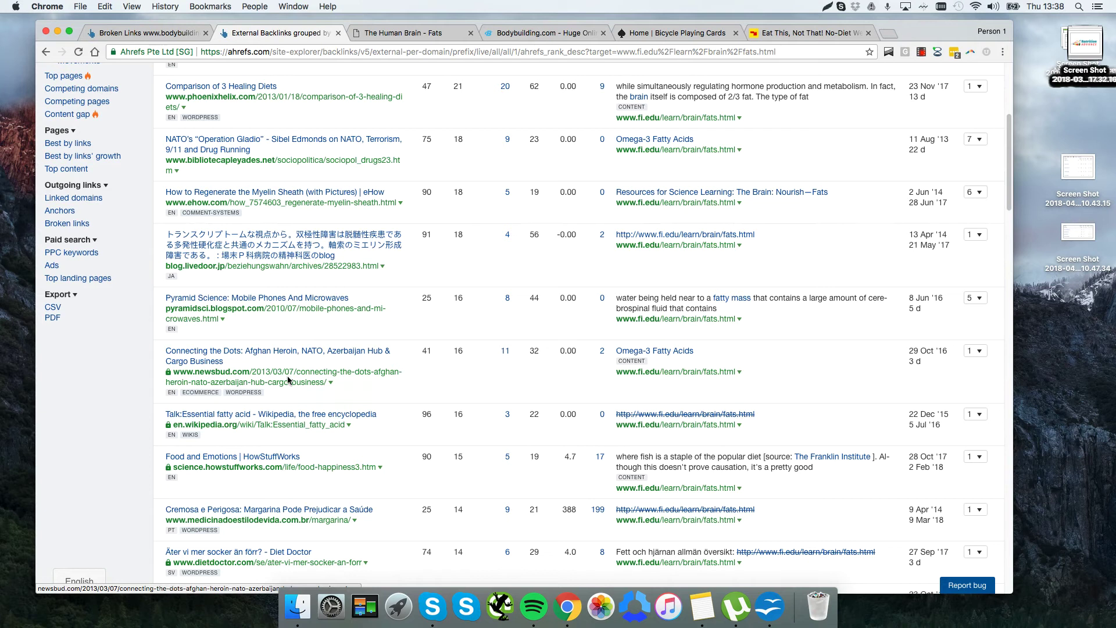
{"action": "scroll", "coordinate": [334, 474], "scroll_direction": "down", "scroll_amount": 2}
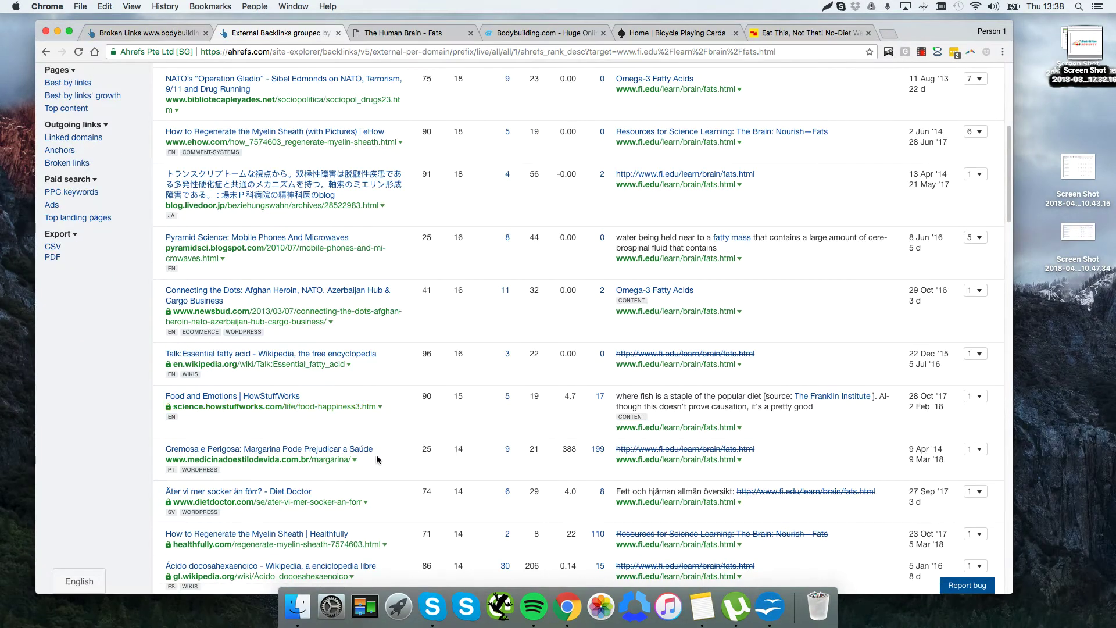
{"action": "scroll", "coordinate": [375, 455], "scroll_direction": "down", "scroll_amount": 8}
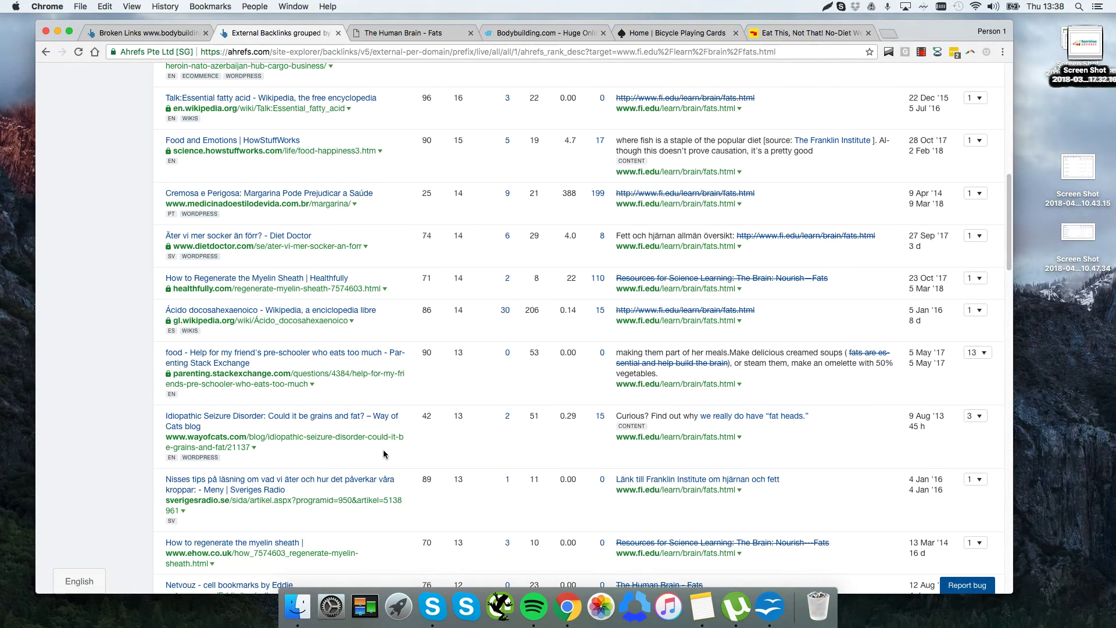
{"action": "right_click", "coordinate": [336, 434]}
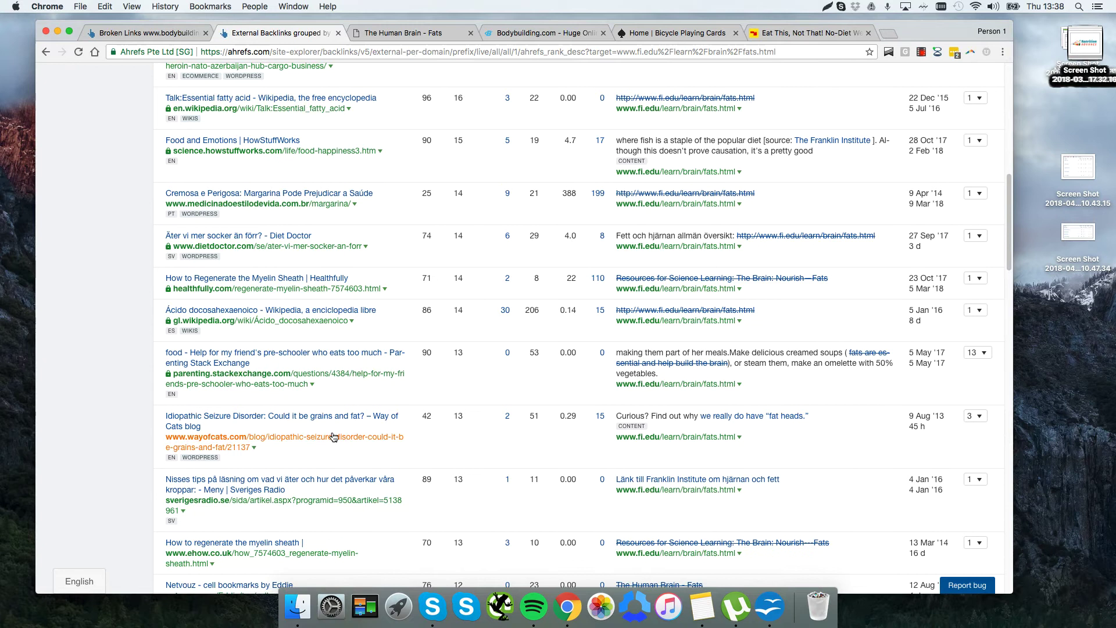
{"action": "left_click", "coordinate": [278, 467]}
{"action": "left_click", "coordinate": [290, 467]}
{"action": "scroll", "coordinate": [308, 465], "scroll_direction": "down", "scroll_amount": 2}
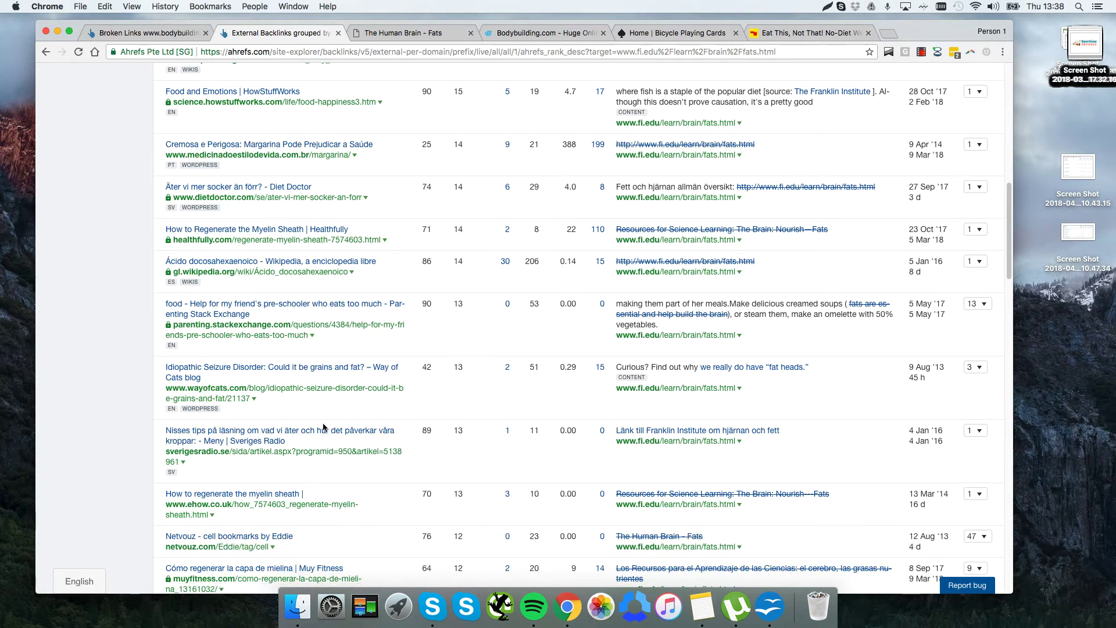
{"action": "scroll", "coordinate": [323, 428], "scroll_direction": "down", "scroll_amount": 5}
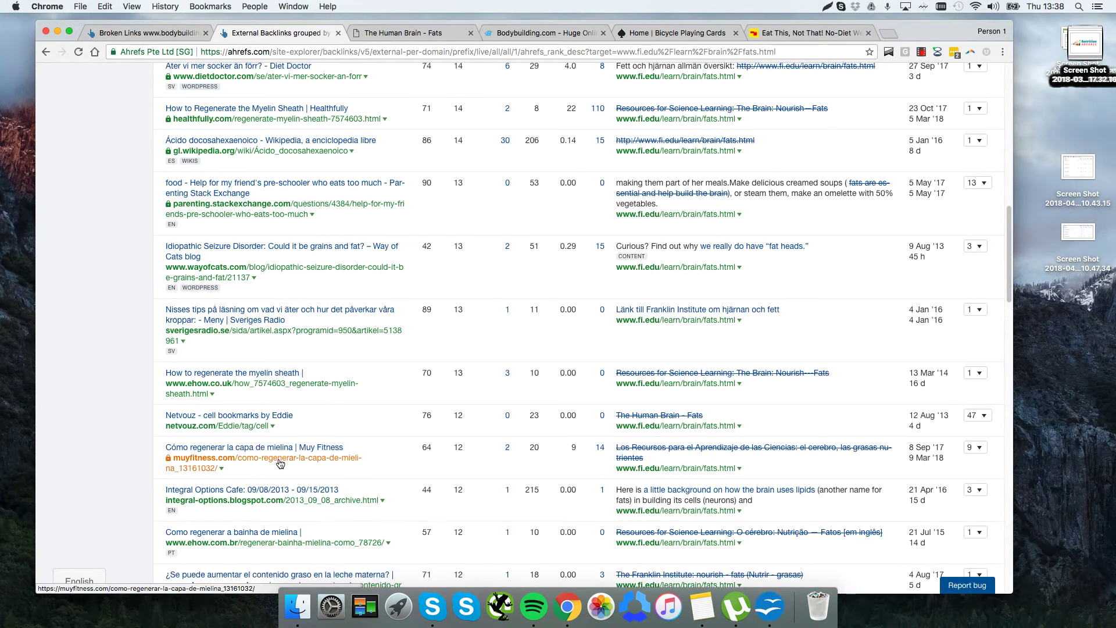
{"action": "scroll", "coordinate": [280, 463], "scroll_direction": "down", "scroll_amount": 5}
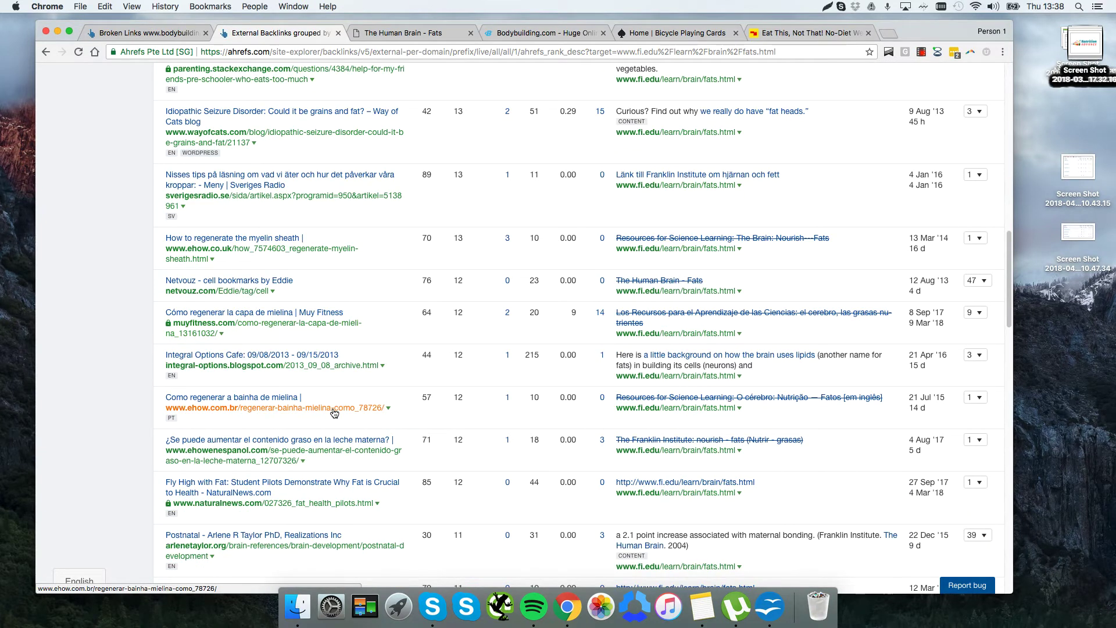
{"action": "scroll", "coordinate": [335, 413], "scroll_direction": "down", "scroll_amount": 4}
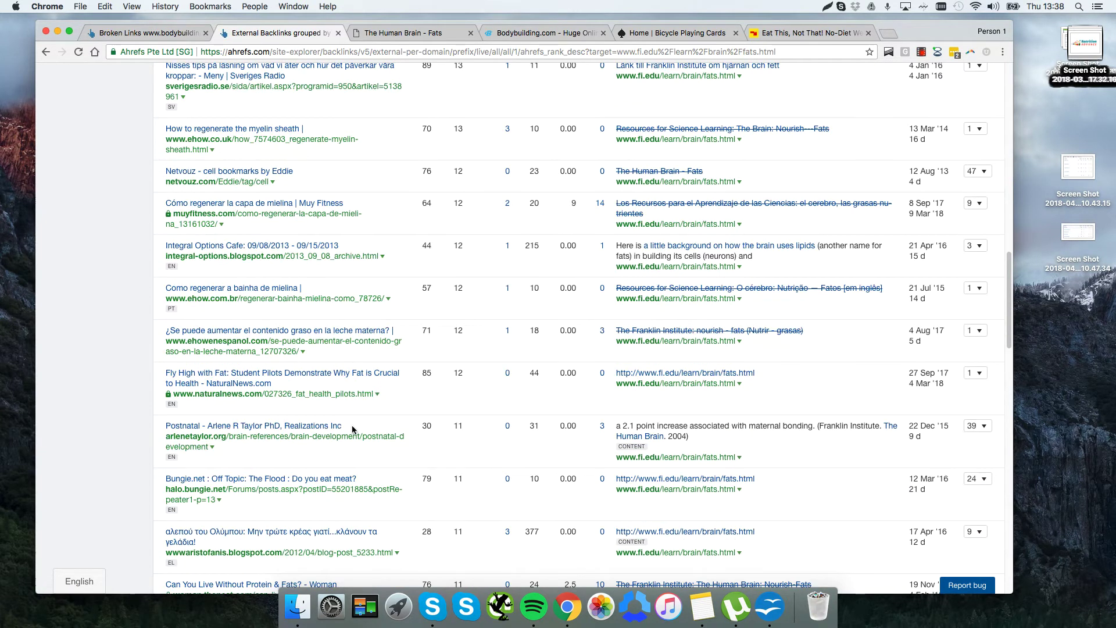
{"action": "scroll", "coordinate": [351, 429], "scroll_direction": "down", "scroll_amount": 3}
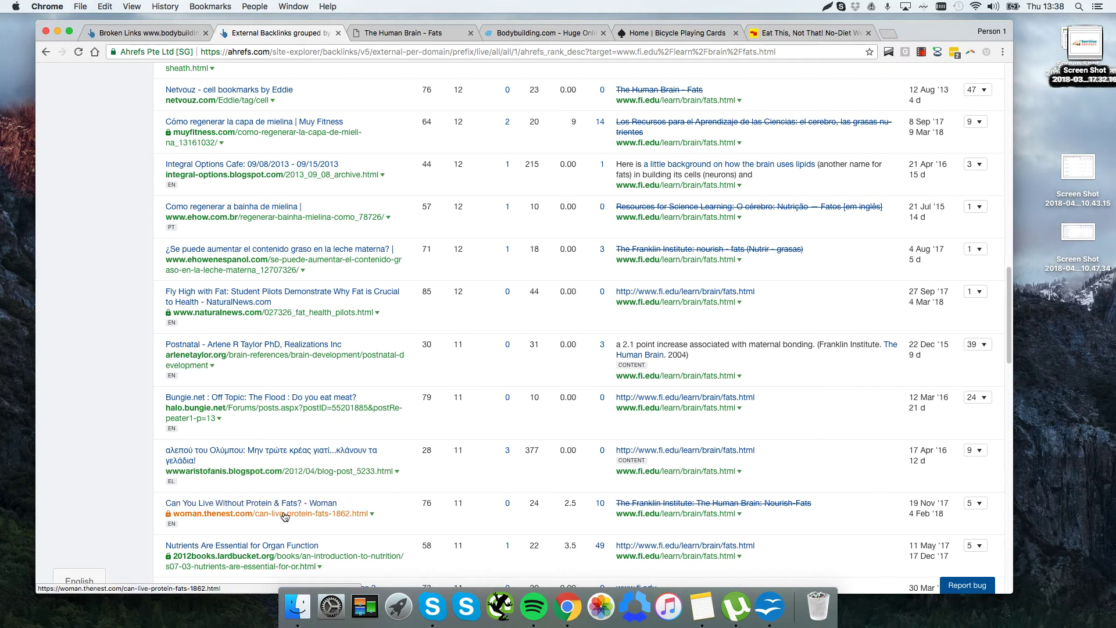
{"action": "scroll", "coordinate": [327, 459], "scroll_direction": "down", "scroll_amount": 1}
{"action": "scroll", "coordinate": [329, 461], "scroll_direction": "down", "scroll_amount": 3}
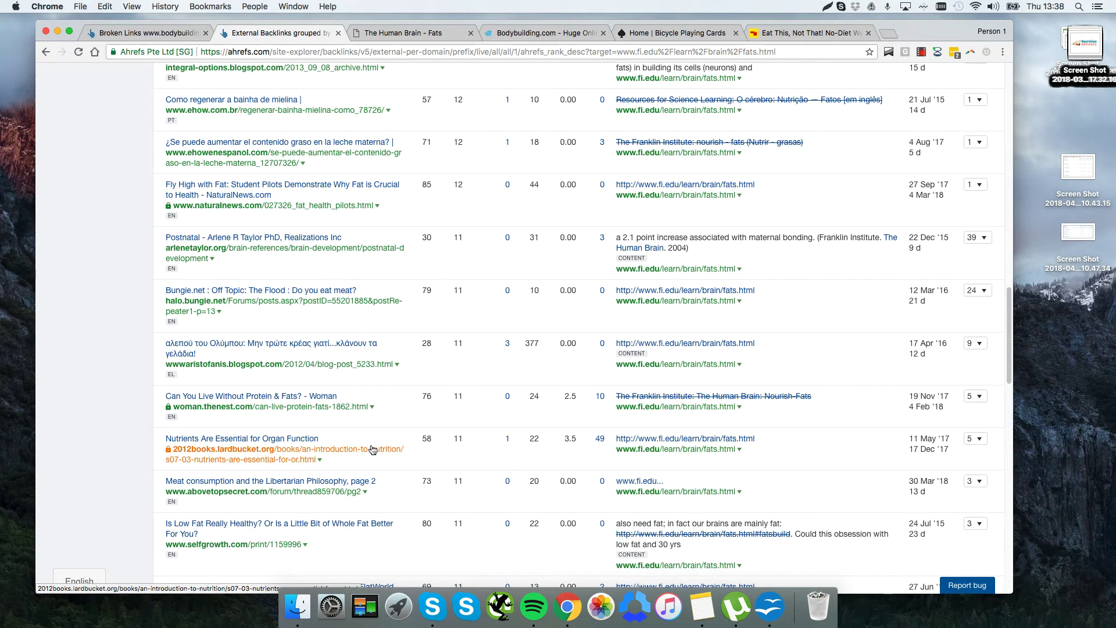
{"action": "scroll", "coordinate": [372, 449], "scroll_direction": "up", "scroll_amount": 20}
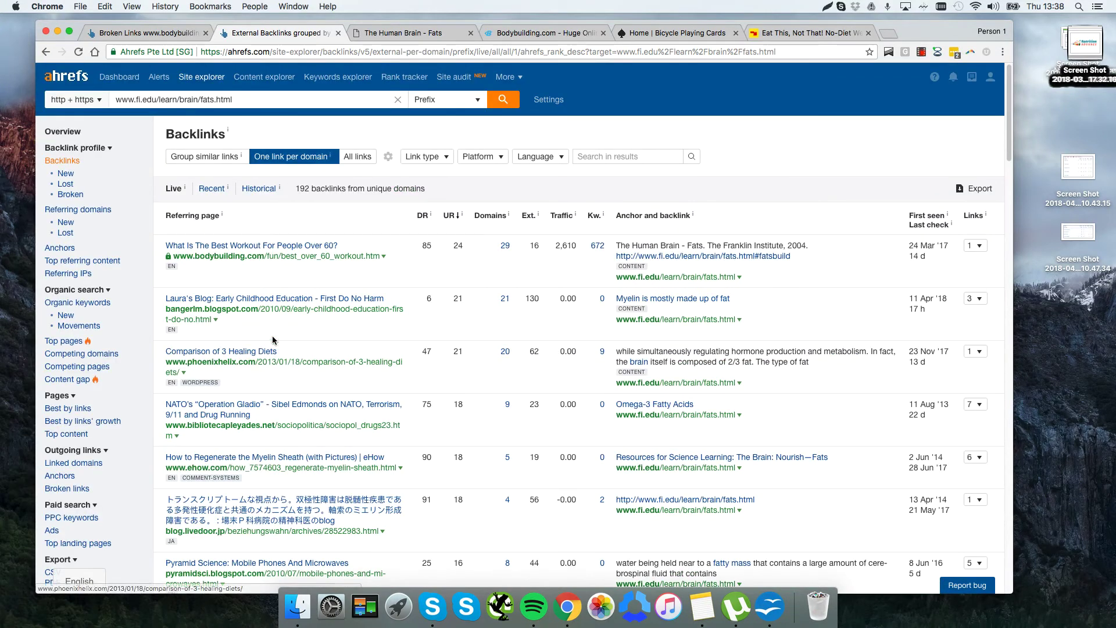
{"action": "right_click", "coordinate": [279, 255]}
{"action": "left_click", "coordinate": [297, 260]}
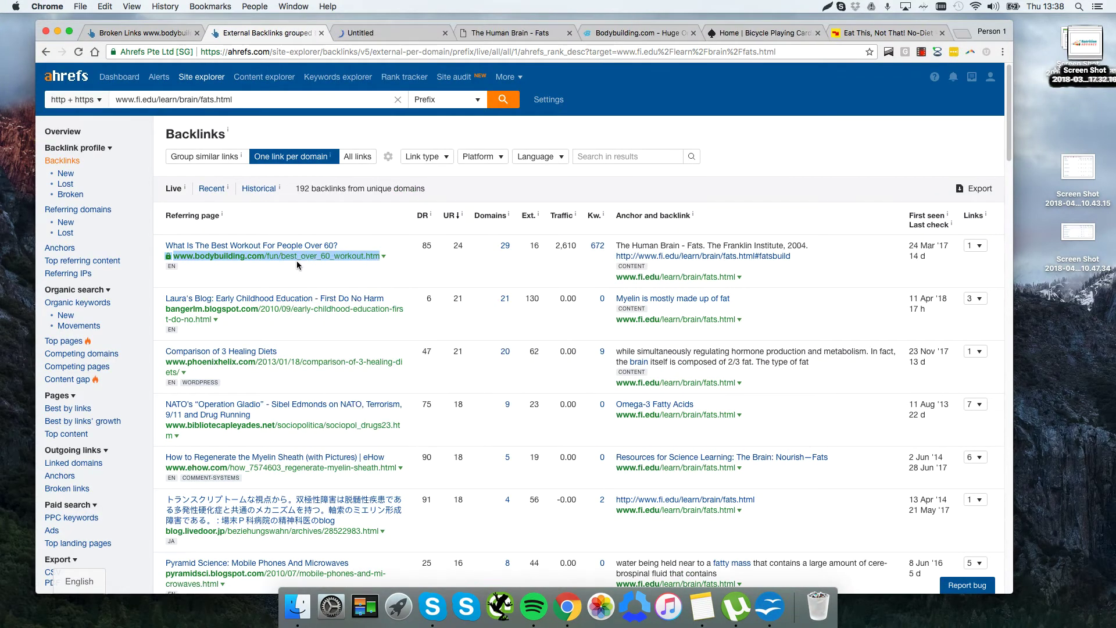
{"action": "left_click", "coordinate": [361, 34]}
{"action": "key", "text": "super+f"}
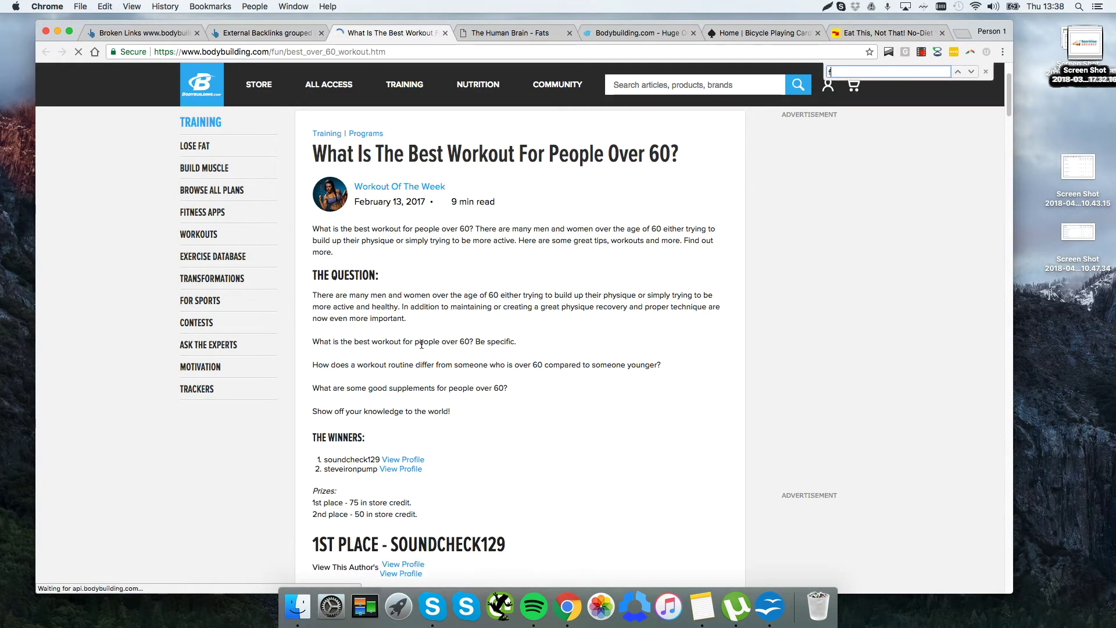
{"action": "type", "text": "fi.edu"}
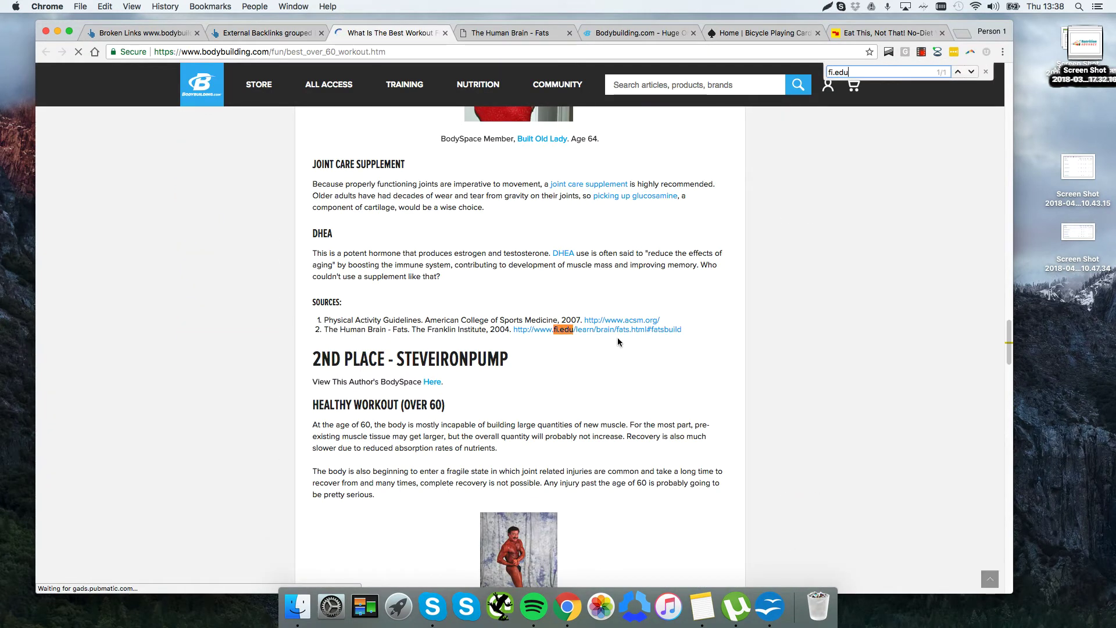
{"action": "right_click", "coordinate": [603, 335]}
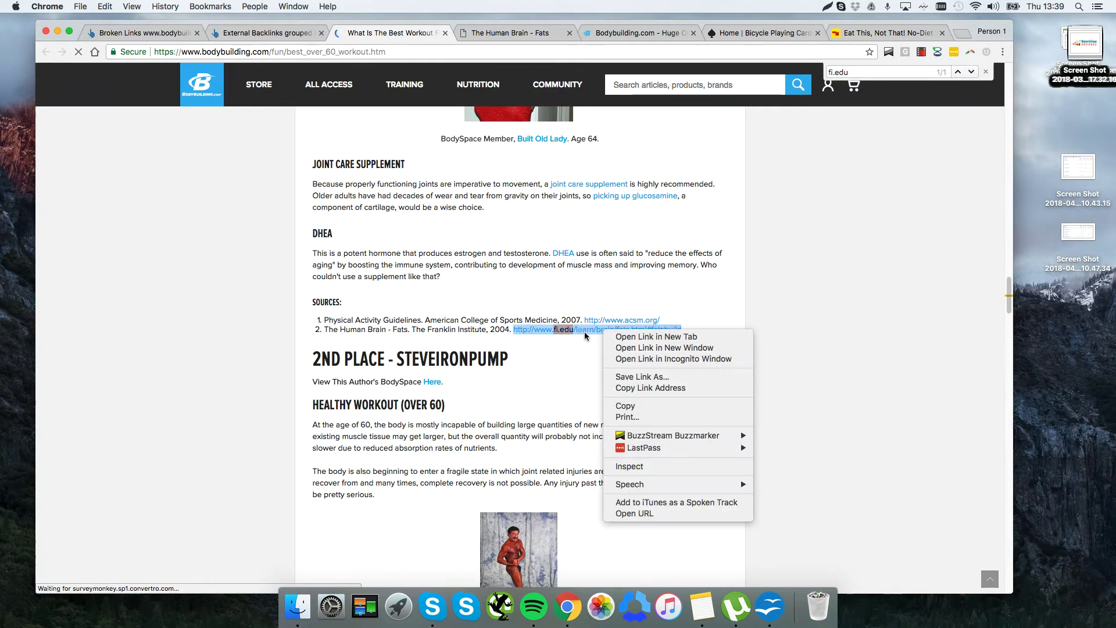
{"action": "left_click", "coordinate": [580, 334]}
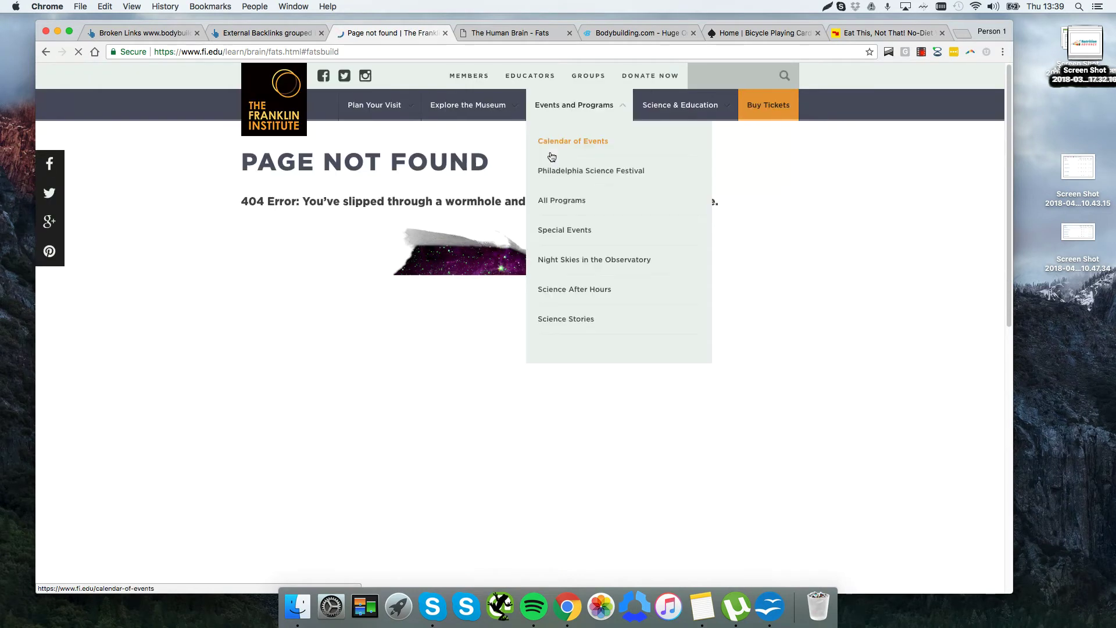
{"action": "left_click", "coordinate": [445, 33]}
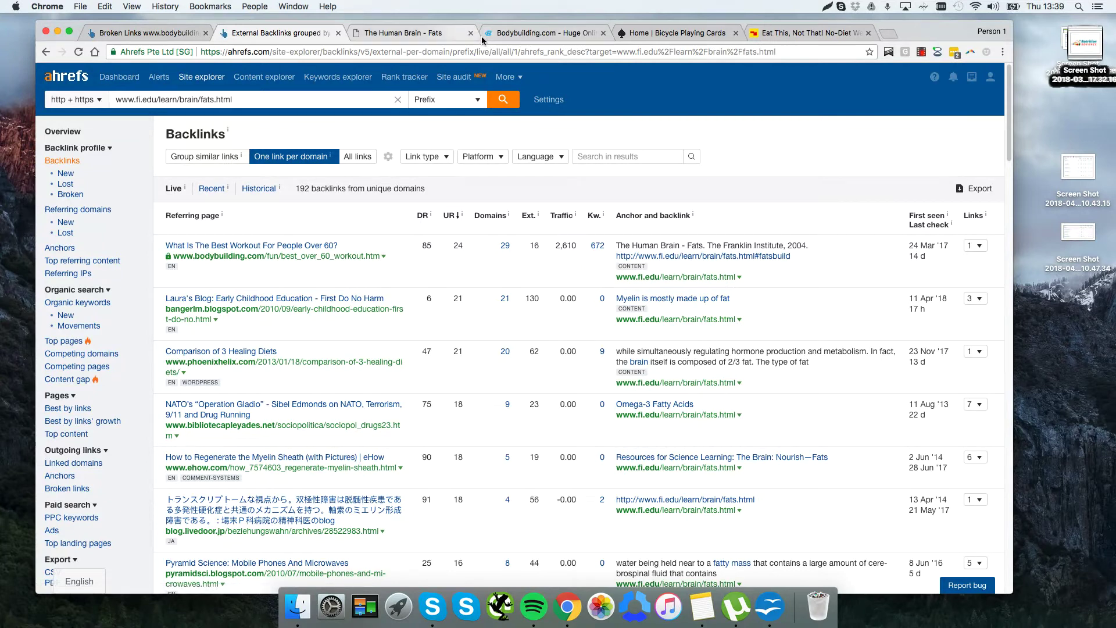
Switch to the archived fats page and move the Eat This, Not That! tab after it.
{"action": "left_click", "coordinate": [428, 32]}
{"action": "left_click_drag", "start_coordinate": [800, 33], "coordinate": [553, 33]}
{"action": "key", "text": "super+alt+Left"}
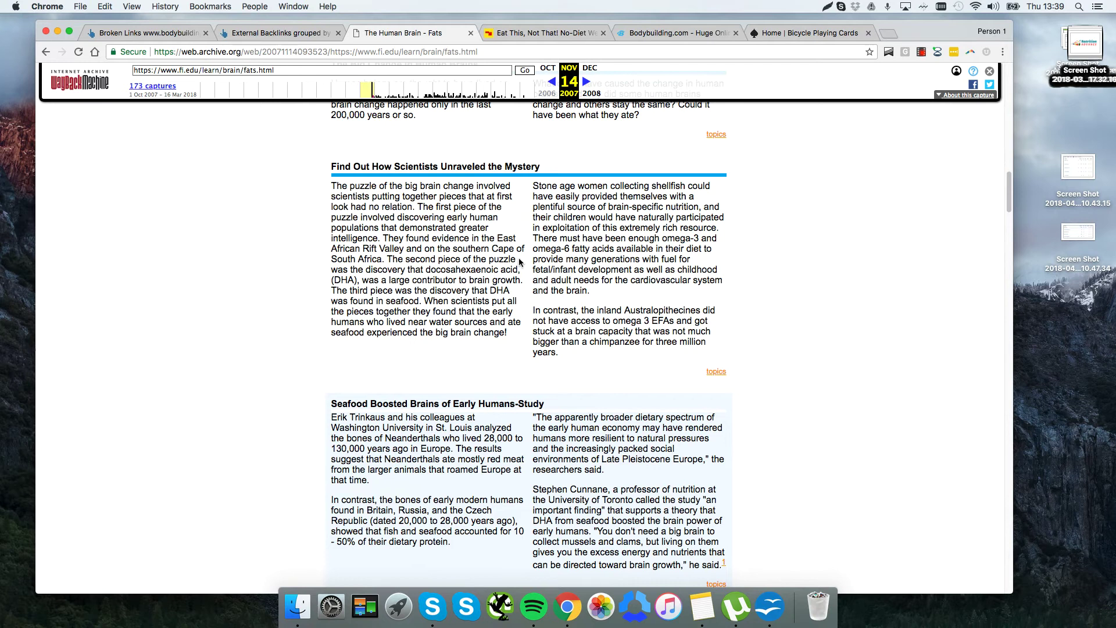
{"action": "scroll", "coordinate": [520, 262], "scroll_direction": "up", "scroll_amount": 10}
{"action": "left_click", "coordinate": [560, 33]}
{"action": "left_click", "coordinate": [407, 33]}
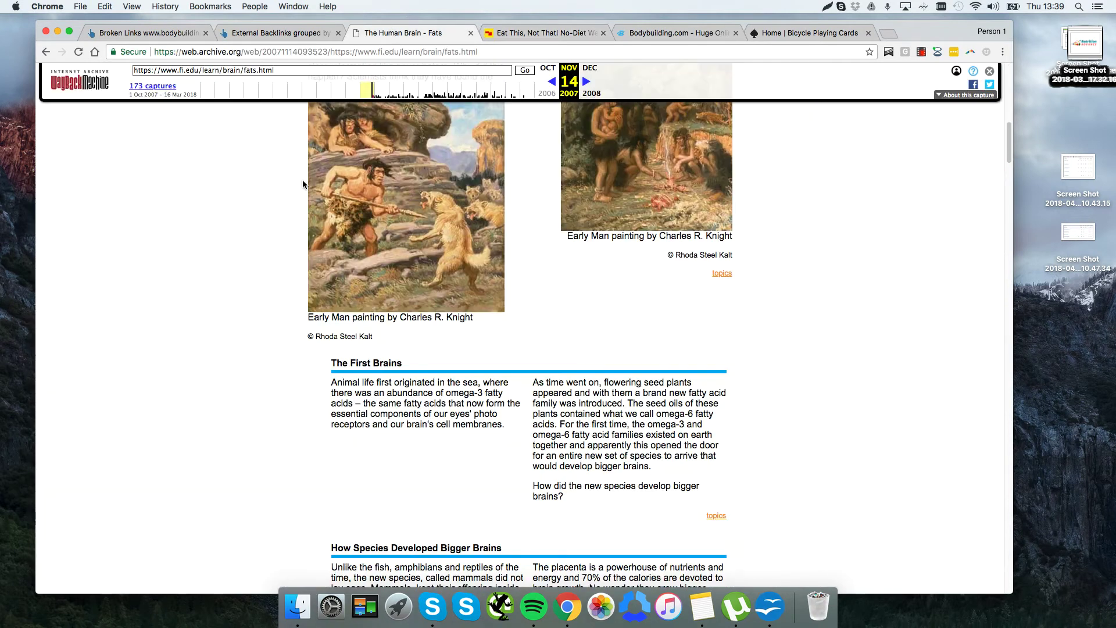
{"action": "scroll", "coordinate": [302, 183], "scroll_direction": "up", "scroll_amount": 5}
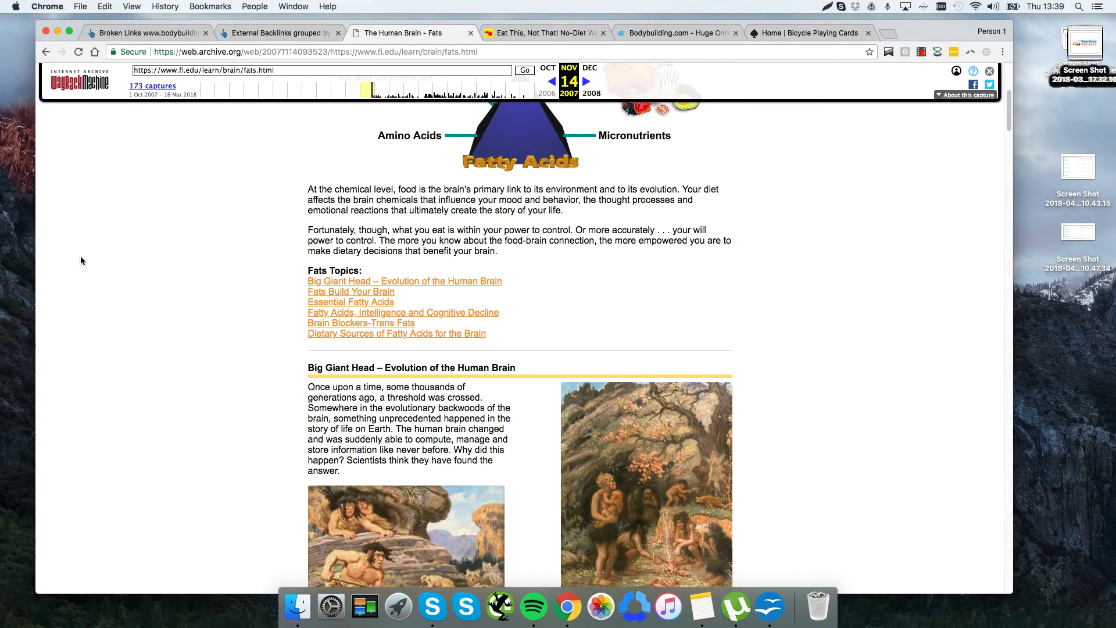
{"action": "scroll", "coordinate": [82, 261], "scroll_direction": "up", "scroll_amount": 4}
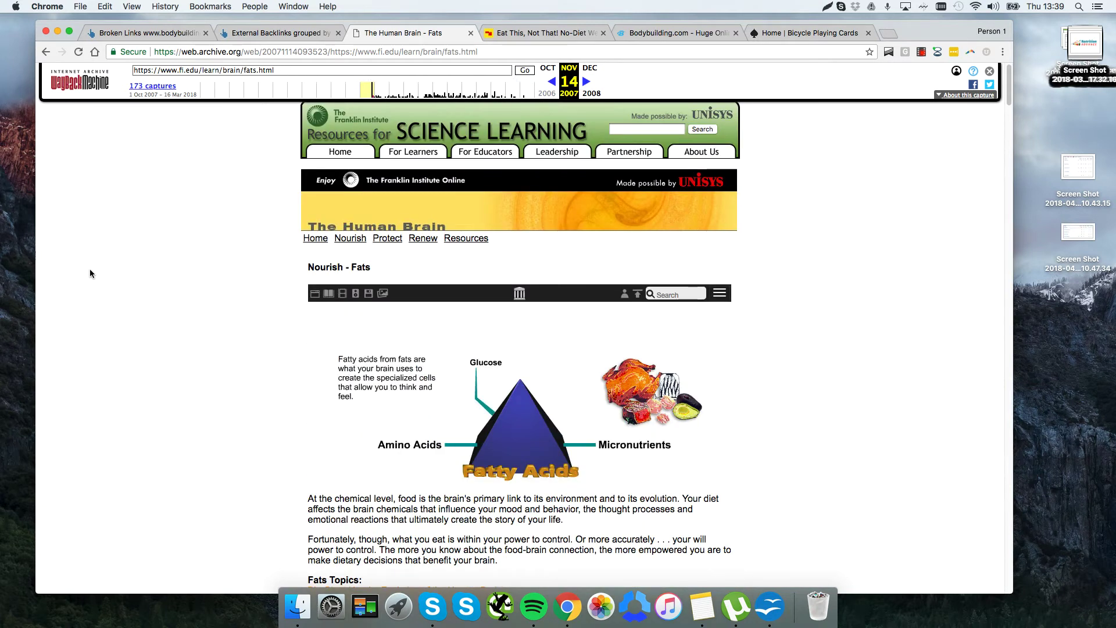
{"action": "right_click", "coordinate": [91, 263]}
{"action": "left_click", "coordinate": [215, 220]}
{"action": "scroll", "coordinate": [107, 274], "scroll_direction": "down", "scroll_amount": 3}
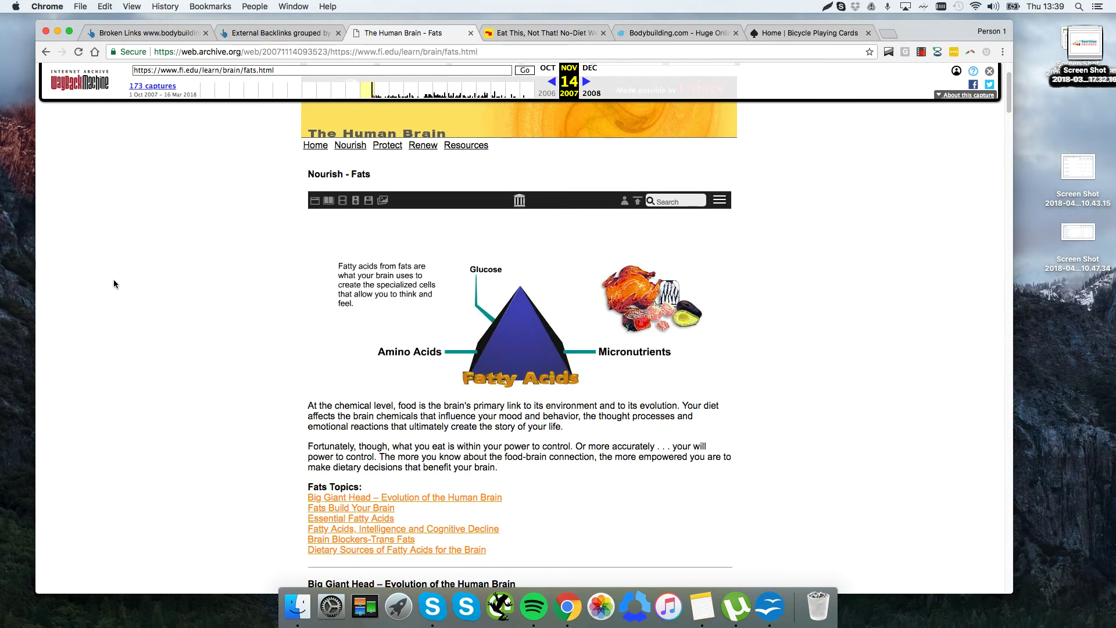
{"action": "scroll", "coordinate": [119, 272], "scroll_direction": "up", "scroll_amount": 3}
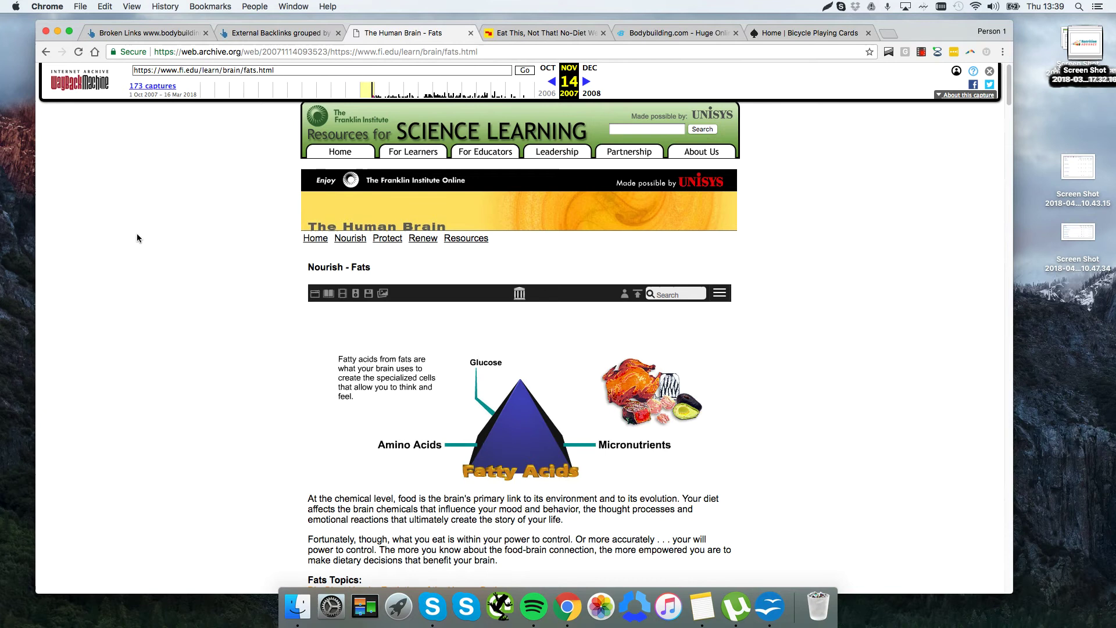
Read down the 2007 archived page from the Nourish - Fats heading and diagram.
{"action": "left_click_drag", "start_coordinate": [301, 264], "coordinate": [783, 412]}
{"action": "left_click", "coordinate": [783, 411]}
{"action": "scroll", "coordinate": [794, 277], "scroll_direction": "down", "scroll_amount": 1}
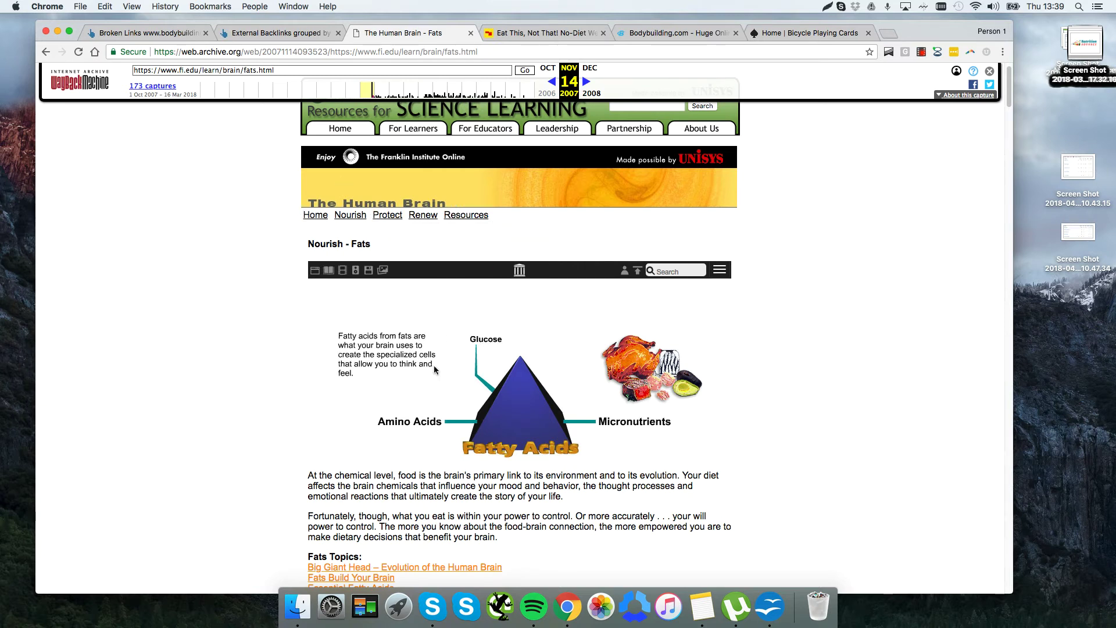
{"action": "scroll", "coordinate": [432, 365], "scroll_direction": "down", "scroll_amount": 1}
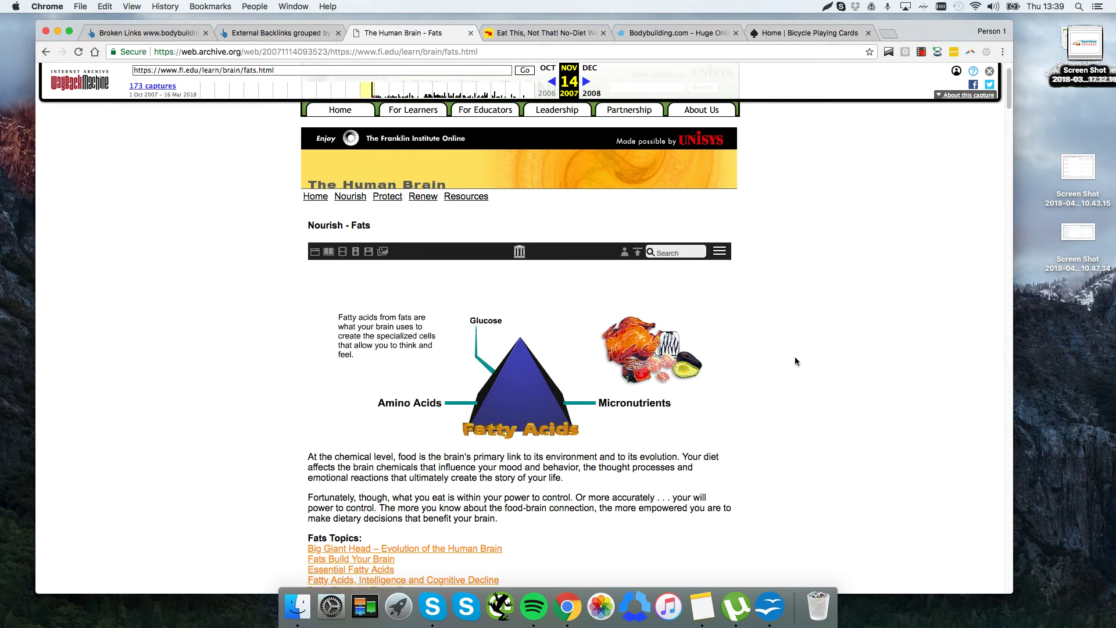
{"action": "scroll", "coordinate": [798, 359], "scroll_direction": "down", "scroll_amount": 8}
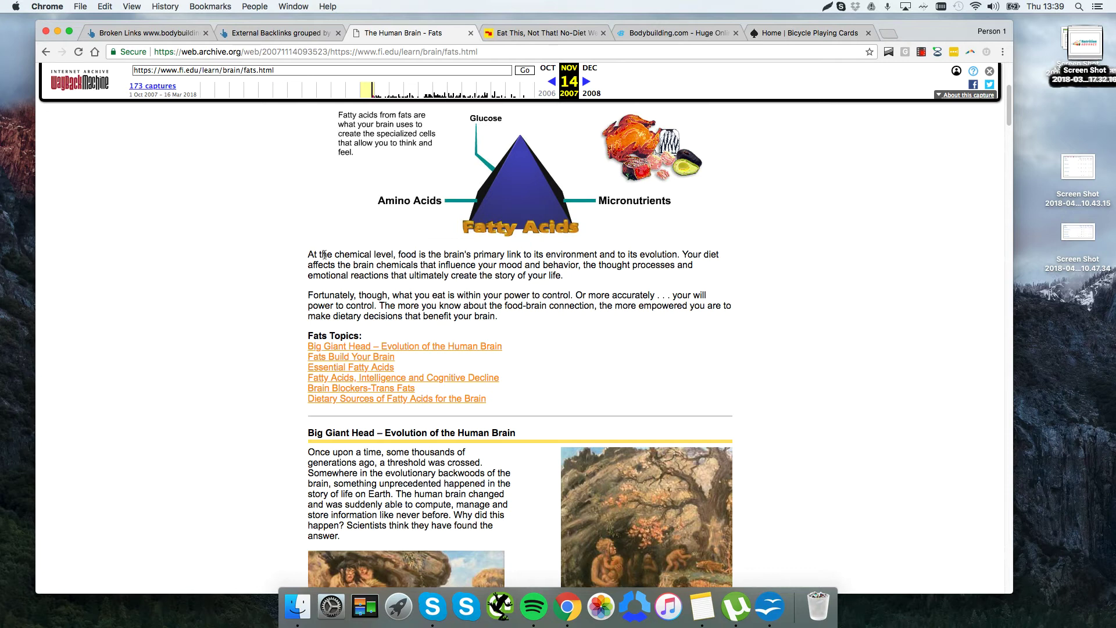
{"action": "scroll", "coordinate": [311, 365], "scroll_direction": "down", "scroll_amount": 3}
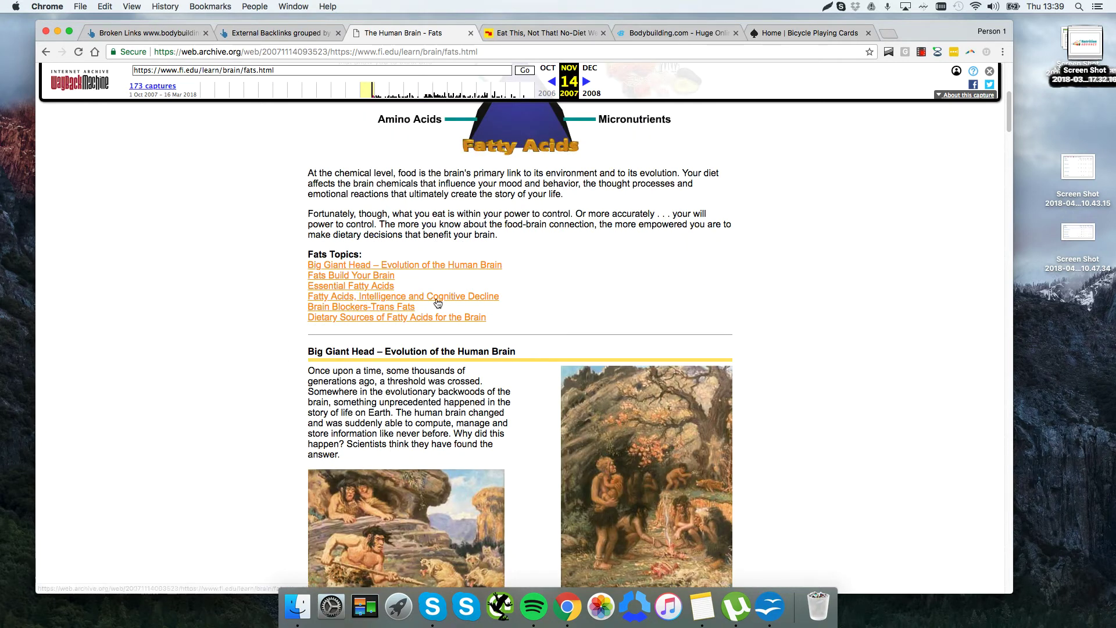
{"action": "scroll", "coordinate": [287, 275], "scroll_direction": "down", "scroll_amount": 15}
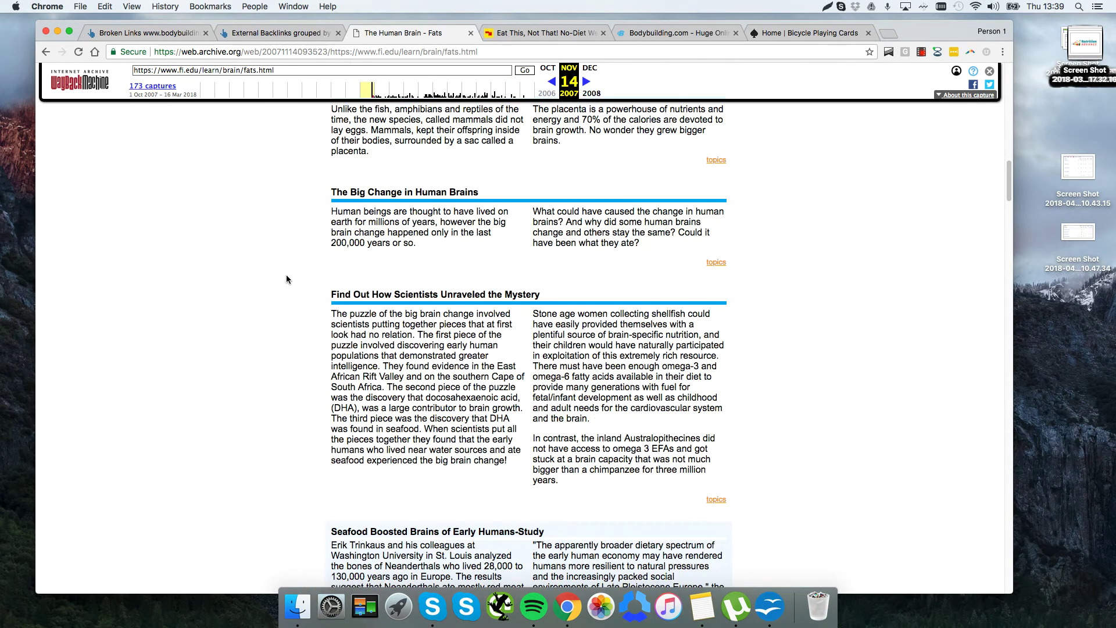
{"action": "scroll", "coordinate": [286, 279], "scroll_direction": "up", "scroll_amount": 10}
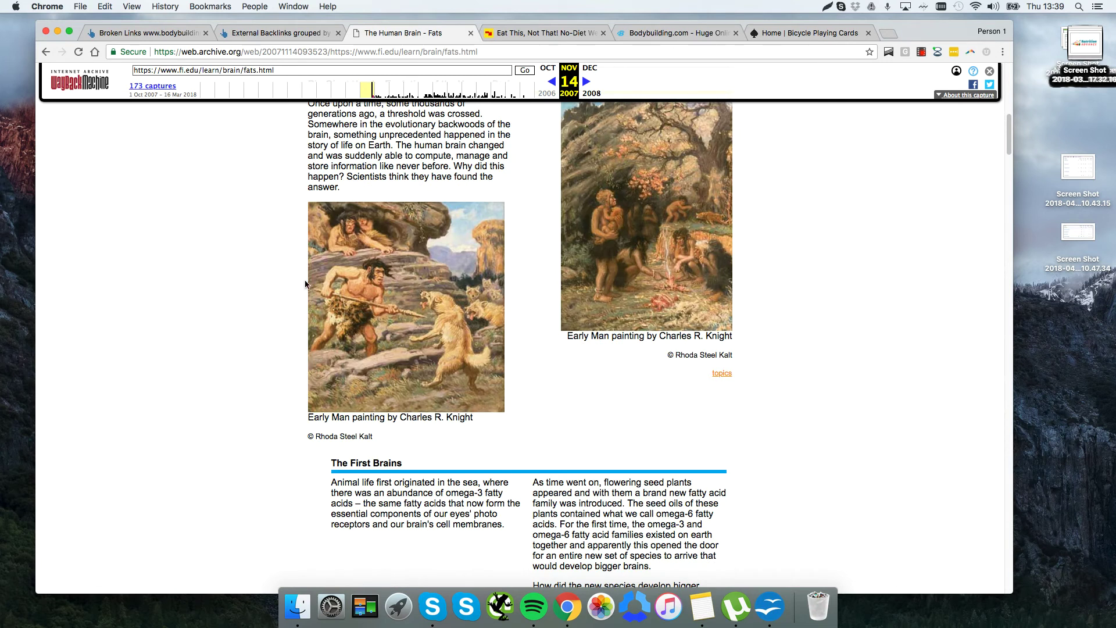
Pass through the Eat This, Not That! page back to the bodybuilding.com Broken Links report.
{"action": "left_click", "coordinate": [543, 33]}
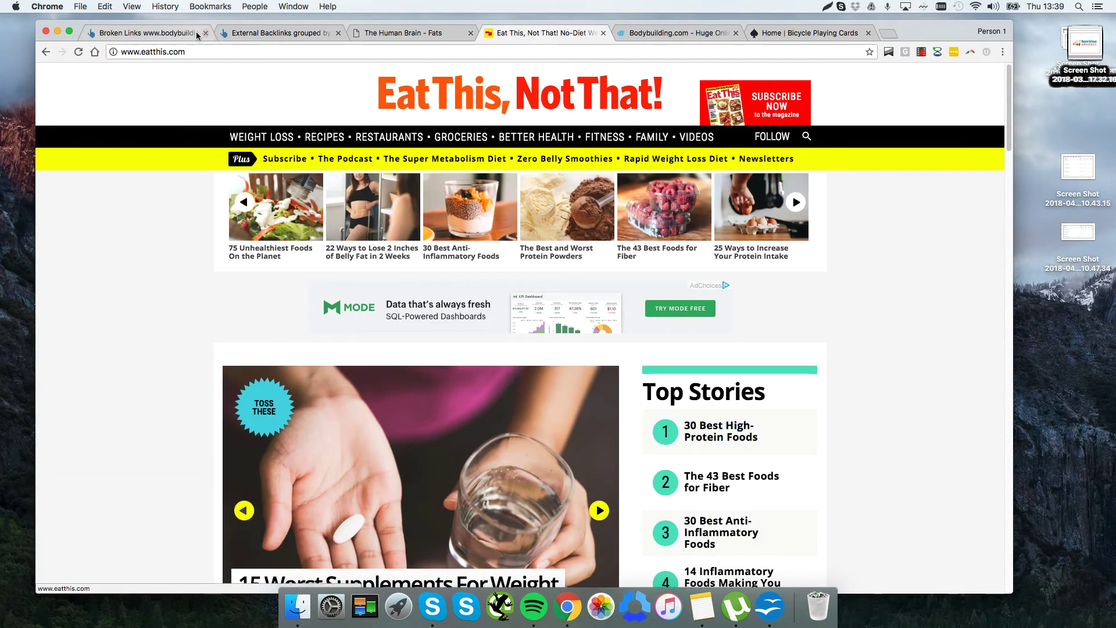
{"action": "left_click", "coordinate": [168, 36]}
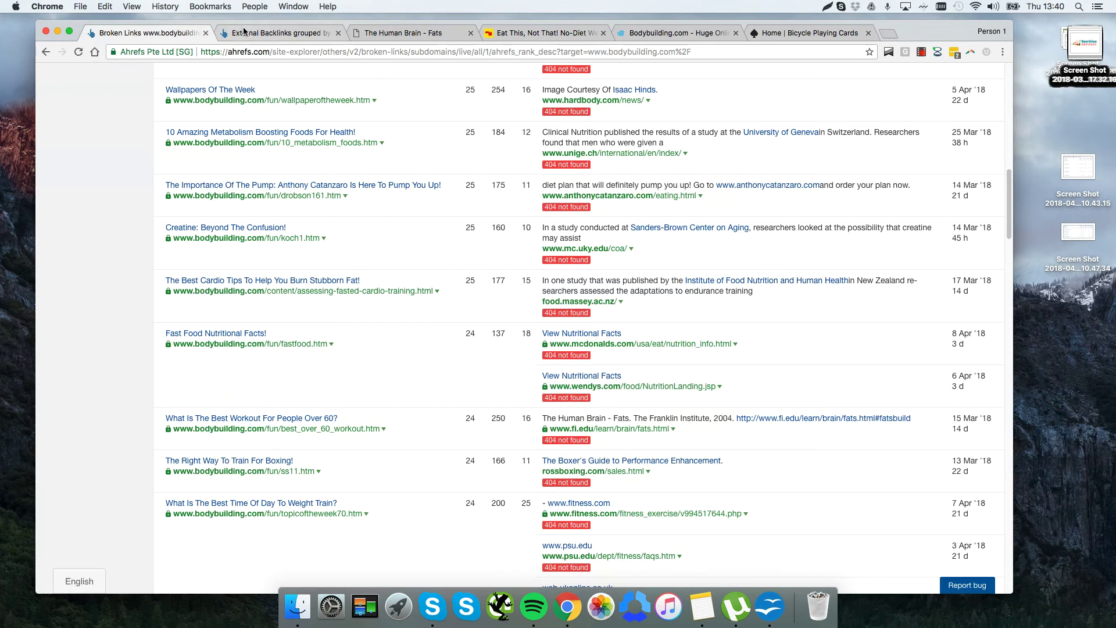
{"action": "scroll", "coordinate": [189, 103], "scroll_direction": "up", "scroll_amount": 2}
{"action": "scroll", "coordinate": [190, 103], "scroll_direction": "up", "scroll_amount": 10}
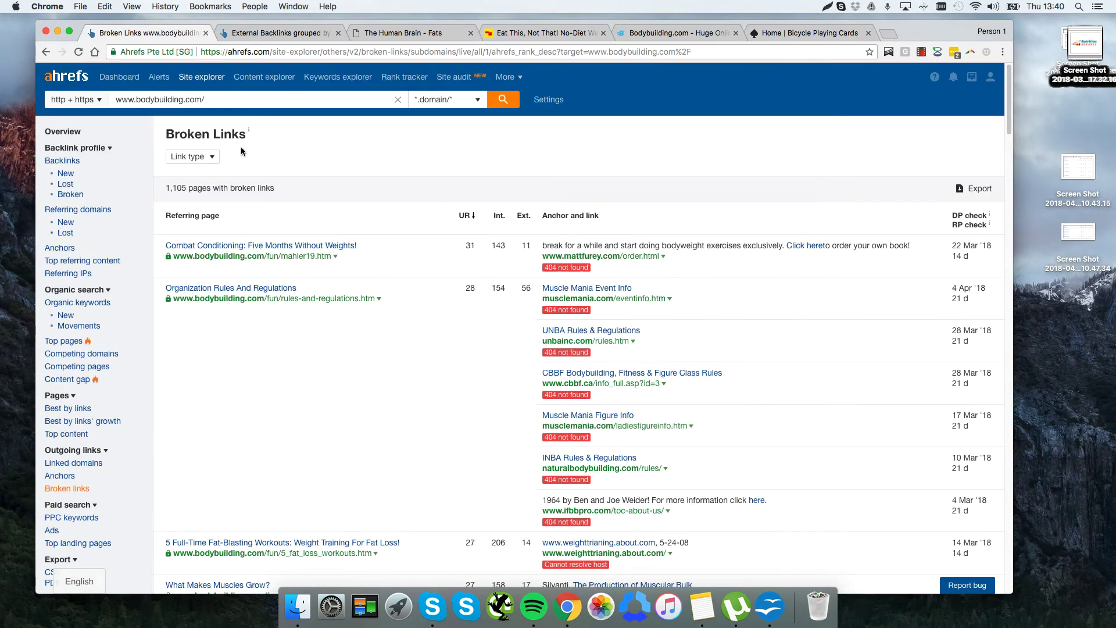
{"action": "left_click", "coordinate": [293, 32]}
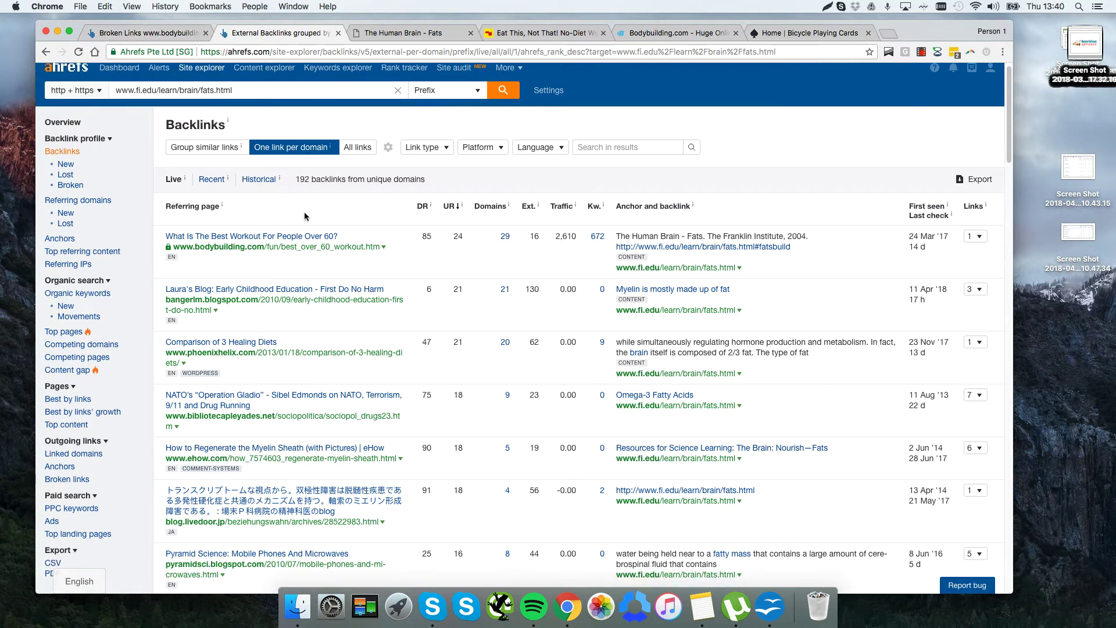
{"action": "scroll", "coordinate": [324, 263], "scroll_direction": "down", "scroll_amount": 4}
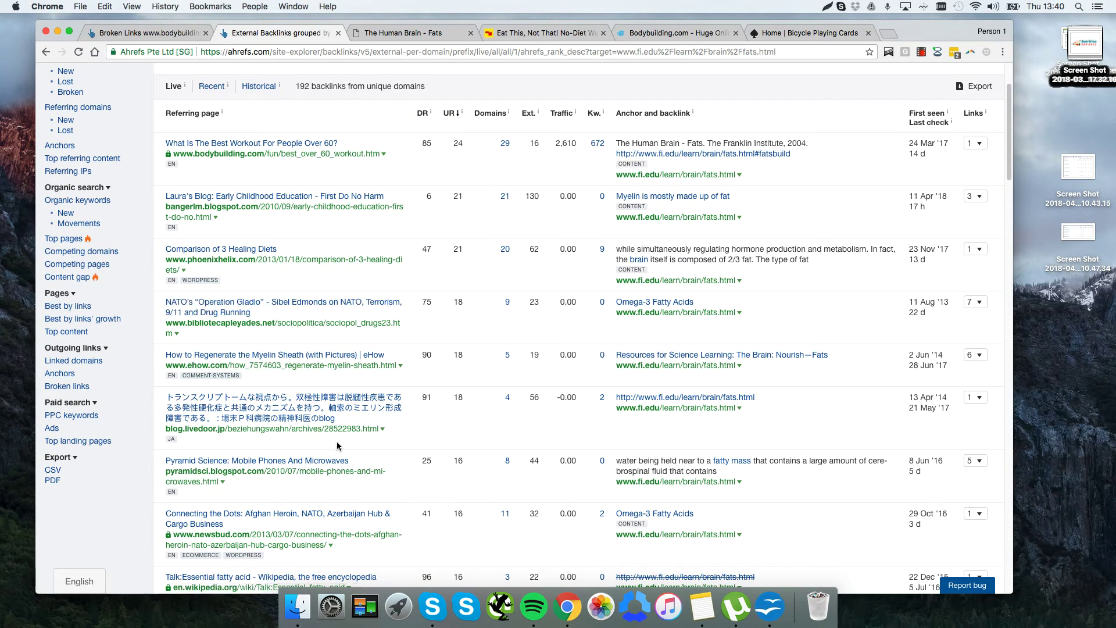
{"action": "left_click_drag", "start_coordinate": [334, 22], "coordinate": [327, 23]}
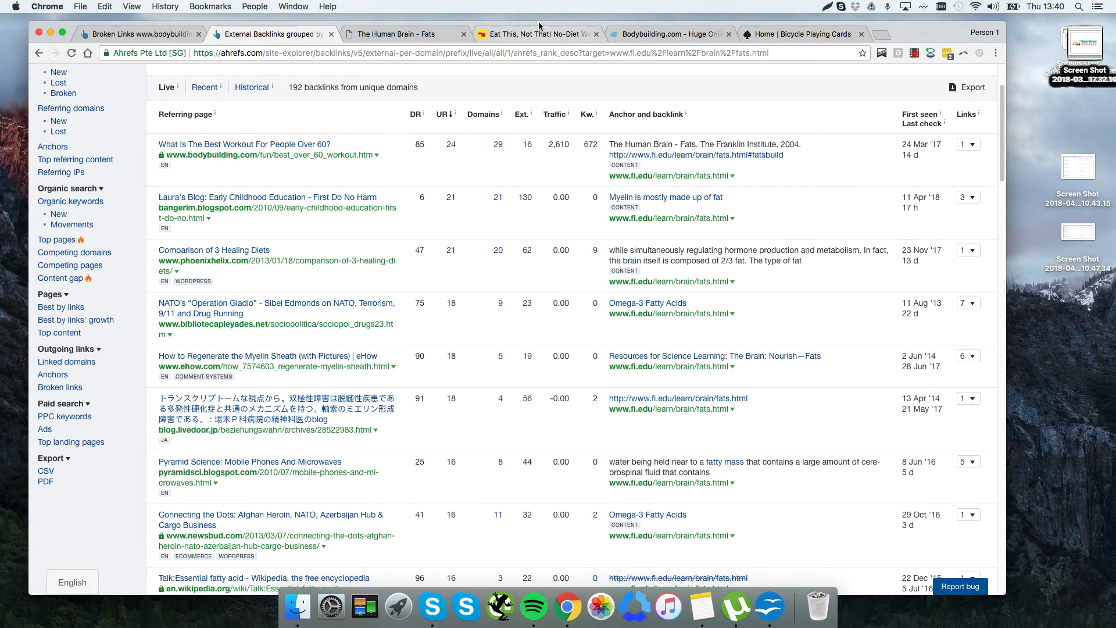
{"action": "left_click_drag", "start_coordinate": [539, 23], "coordinate": [538, 25]}
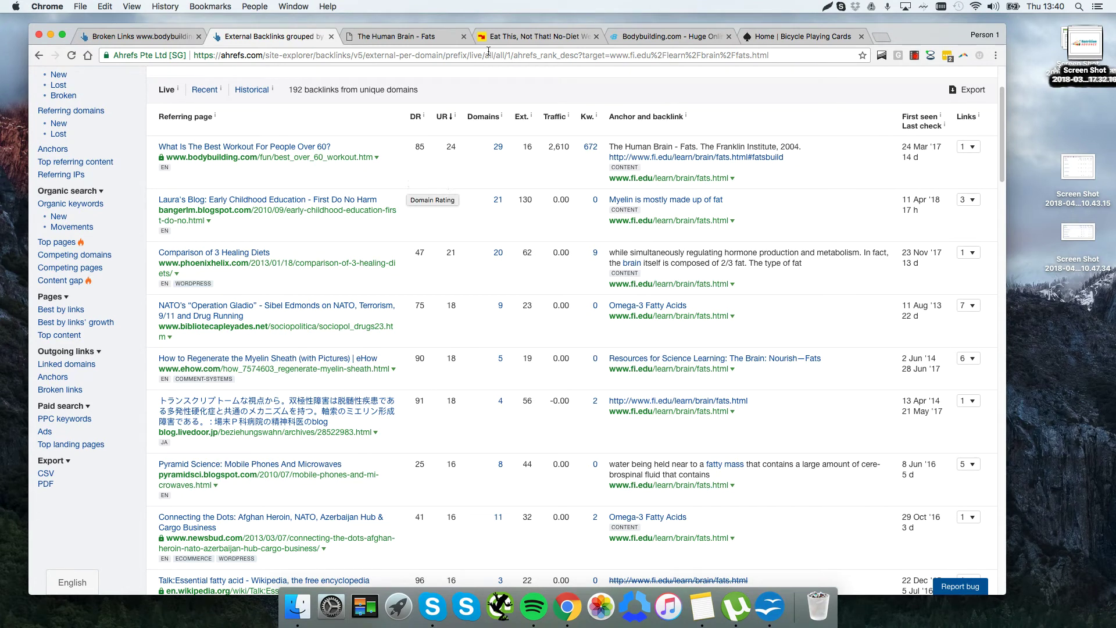
{"action": "left_click_drag", "start_coordinate": [501, 25], "coordinate": [502, 21]}
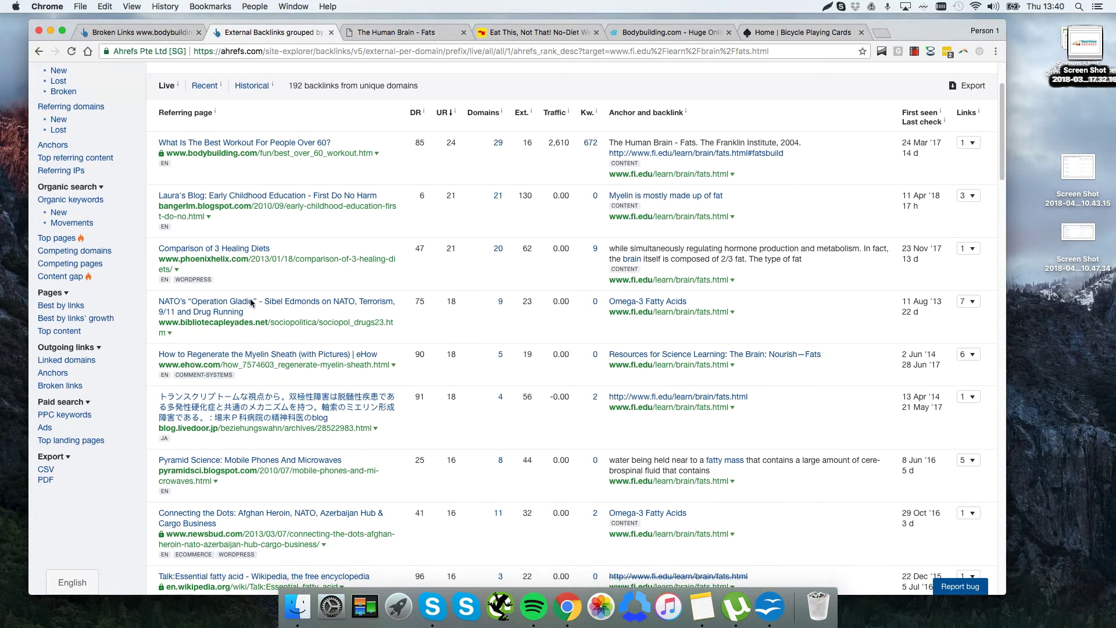
{"action": "scroll", "coordinate": [399, 303], "scroll_direction": "down", "scroll_amount": 3}
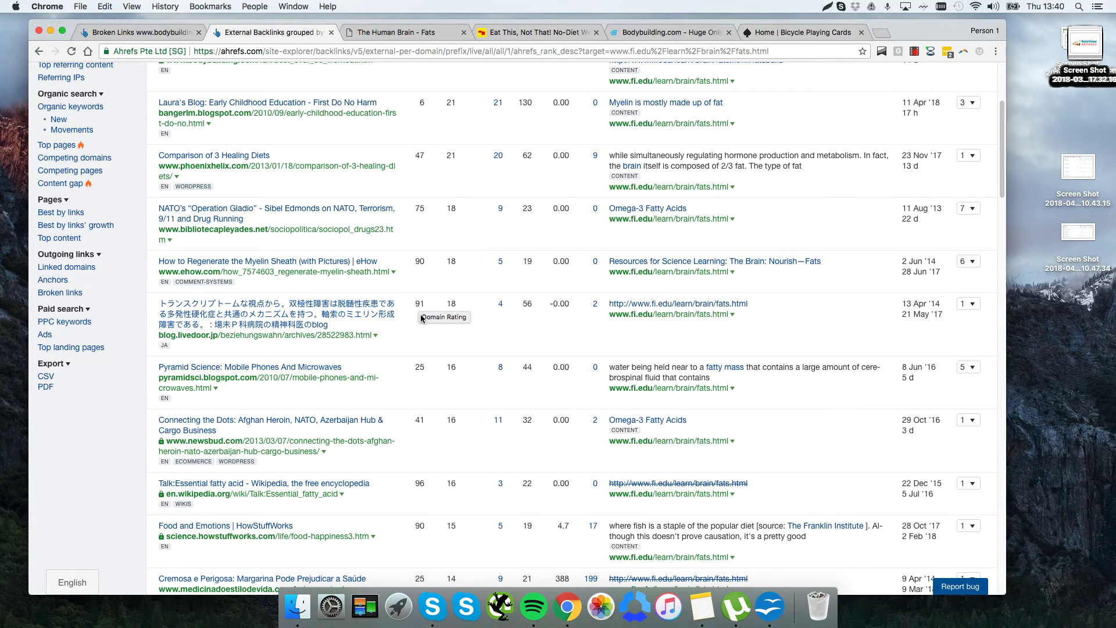
{"action": "scroll", "coordinate": [428, 256], "scroll_direction": "up", "scroll_amount": 6}
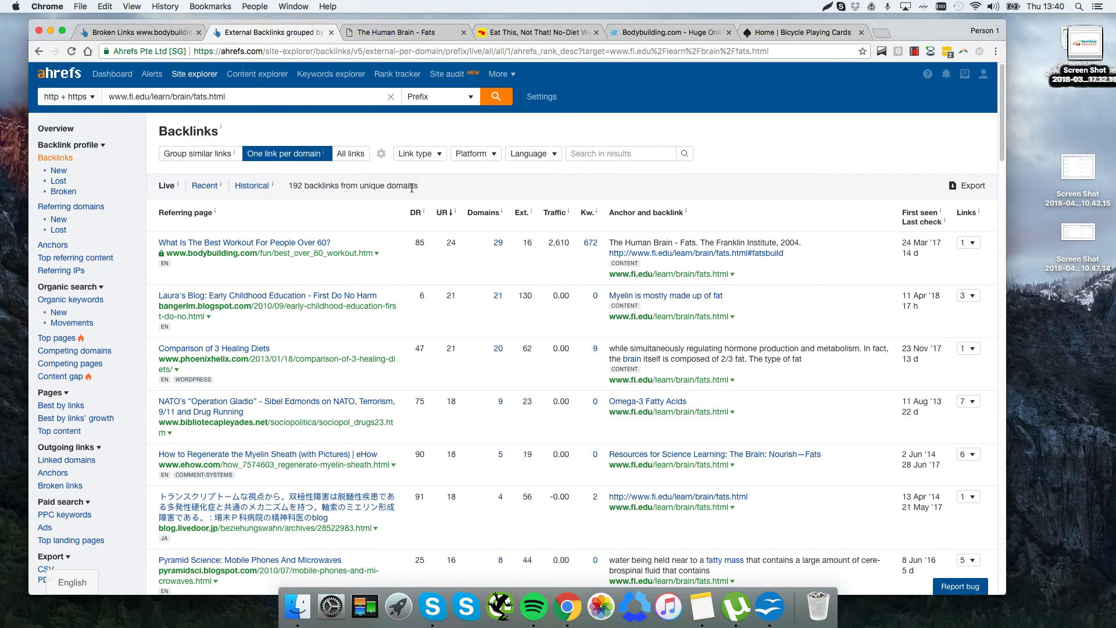
{"action": "scroll", "coordinate": [388, 205], "scroll_direction": "down", "scroll_amount": 3}
{"action": "scroll", "coordinate": [404, 191], "scroll_direction": "down", "scroll_amount": 8}
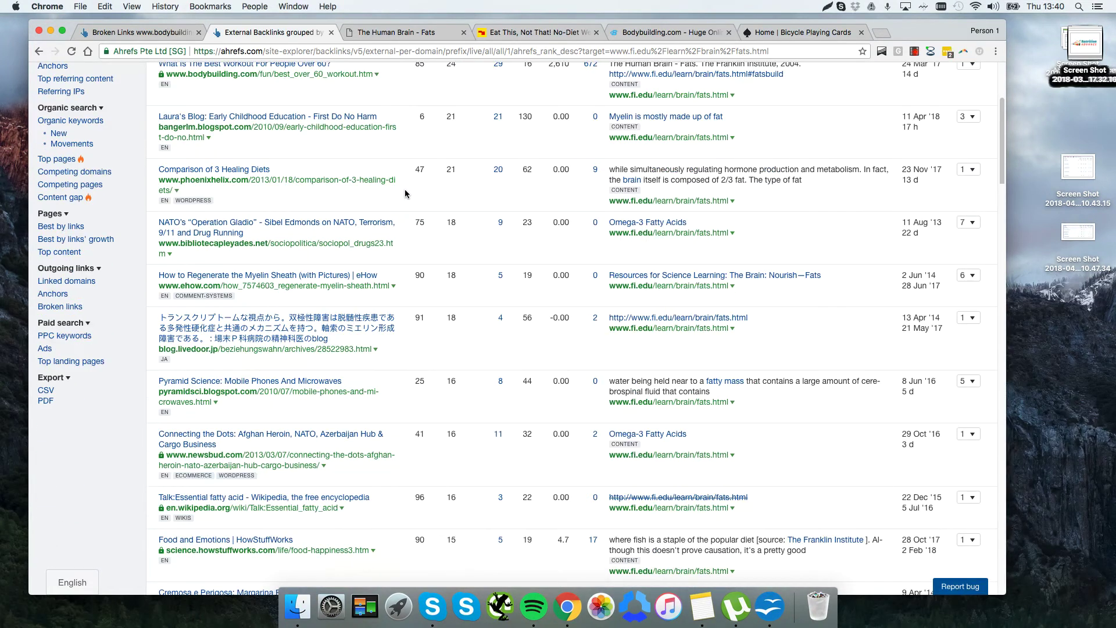
{"action": "scroll", "coordinate": [403, 191], "scroll_direction": "up", "scroll_amount": 12}
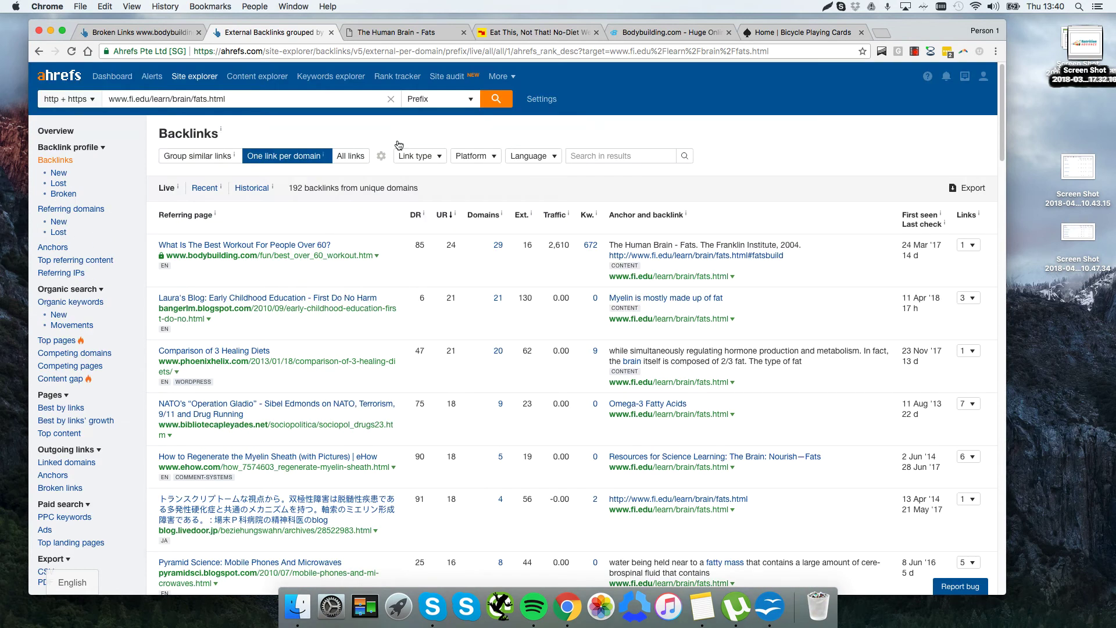
{"action": "right_click", "coordinate": [724, 256]}
{"action": "left_click", "coordinate": [729, 196]}
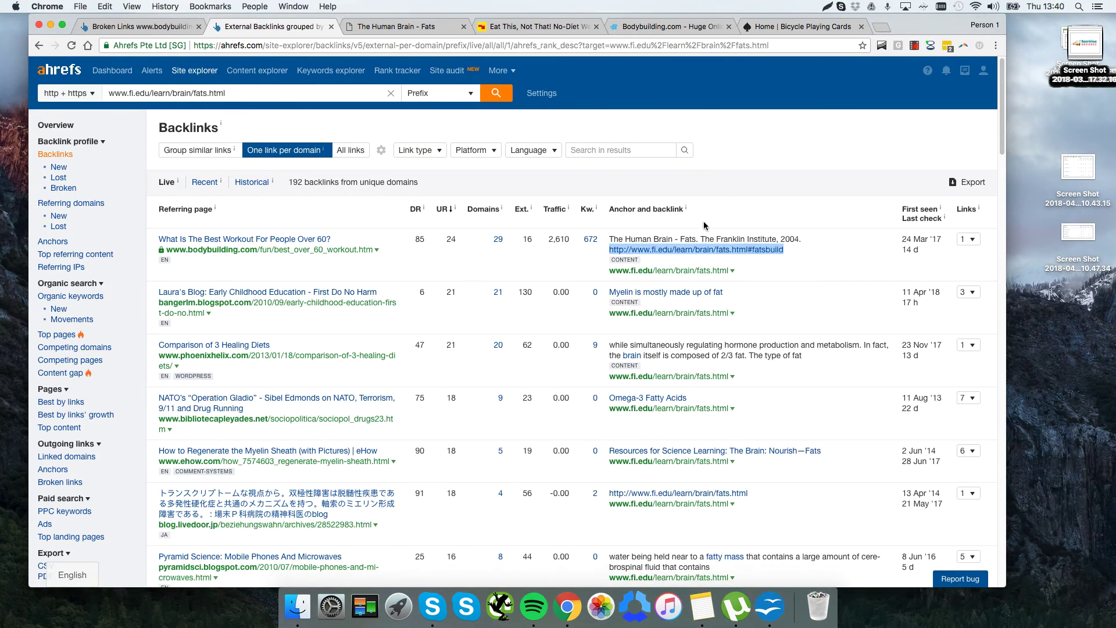
{"action": "left_click", "coordinate": [393, 207]}
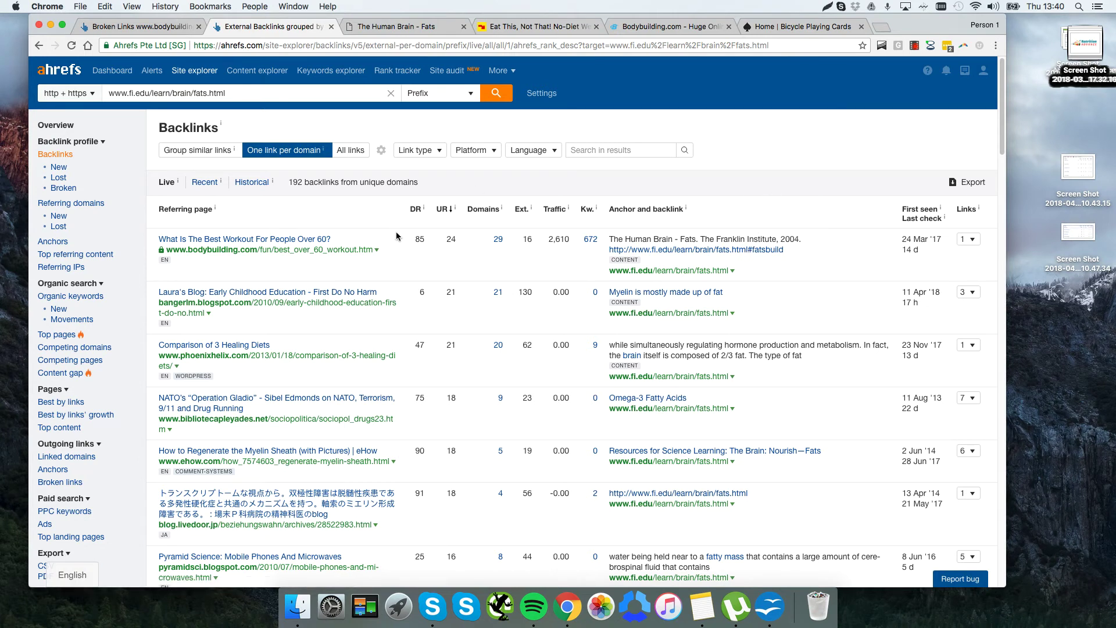
{"action": "scroll", "coordinate": [631, 259], "scroll_direction": "down", "scroll_amount": 3}
{"action": "scroll", "coordinate": [622, 250], "scroll_direction": "up", "scroll_amount": 3}
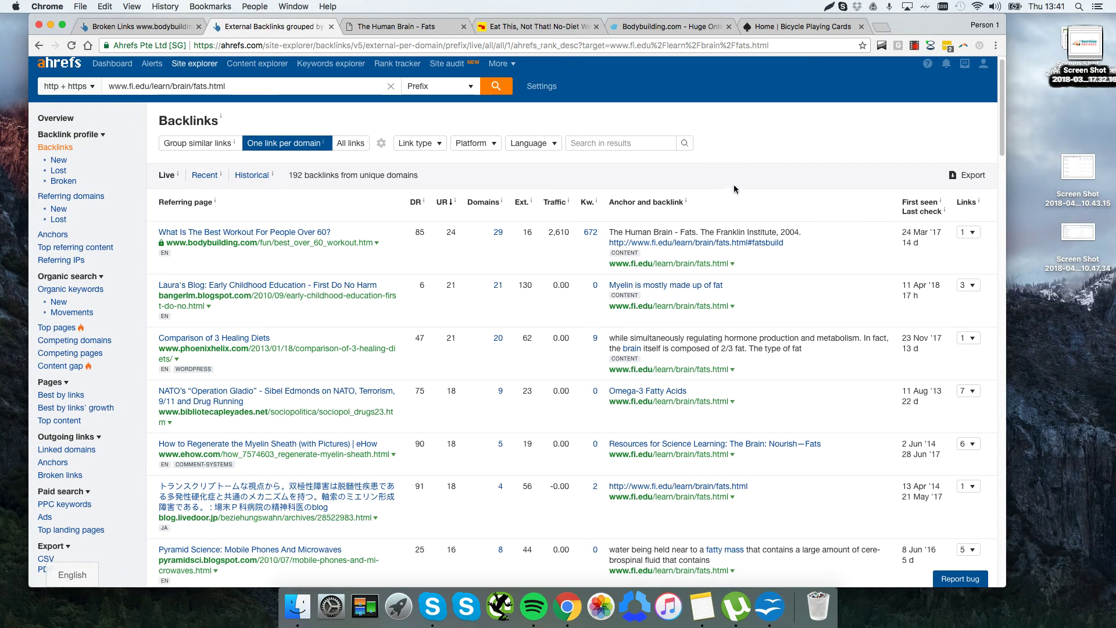
{"action": "scroll", "coordinate": [549, 227], "scroll_direction": "down", "scroll_amount": 2}
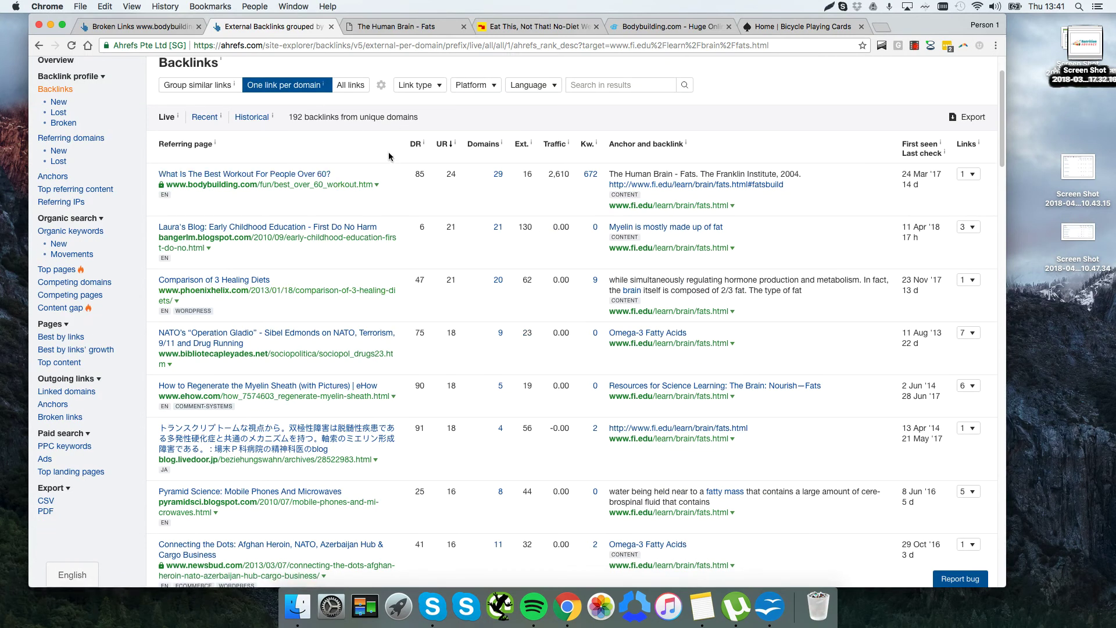
{"action": "scroll", "coordinate": [389, 167], "scroll_direction": "up", "scroll_amount": 2}
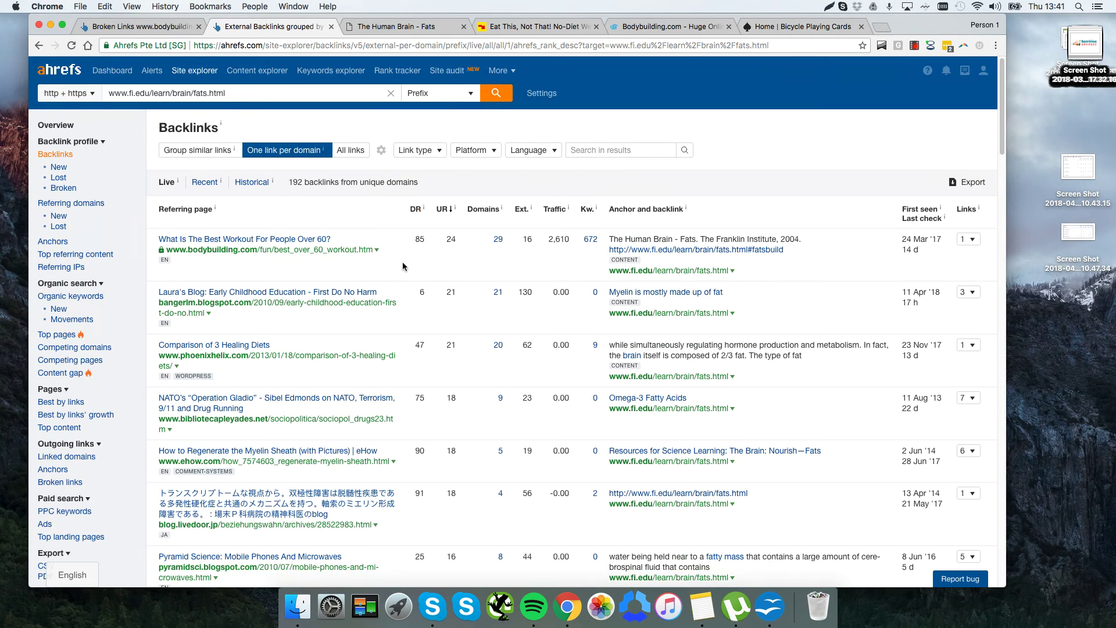
{"action": "scroll", "coordinate": [165, 369], "scroll_direction": "down", "scroll_amount": 2}
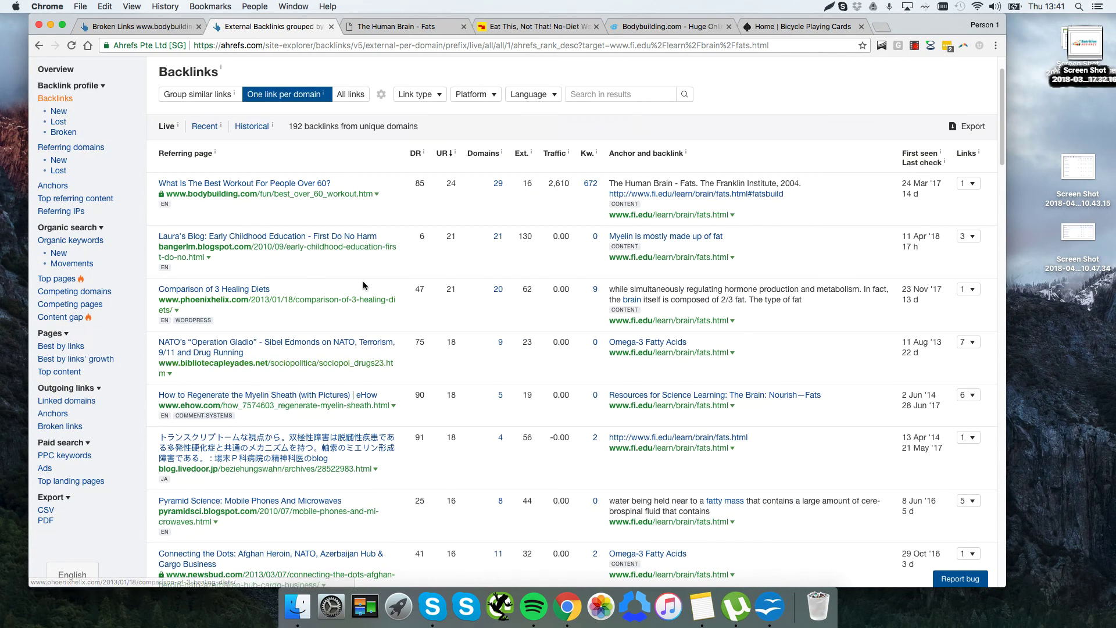
{"action": "scroll", "coordinate": [273, 232], "scroll_direction": "up", "scroll_amount": 2}
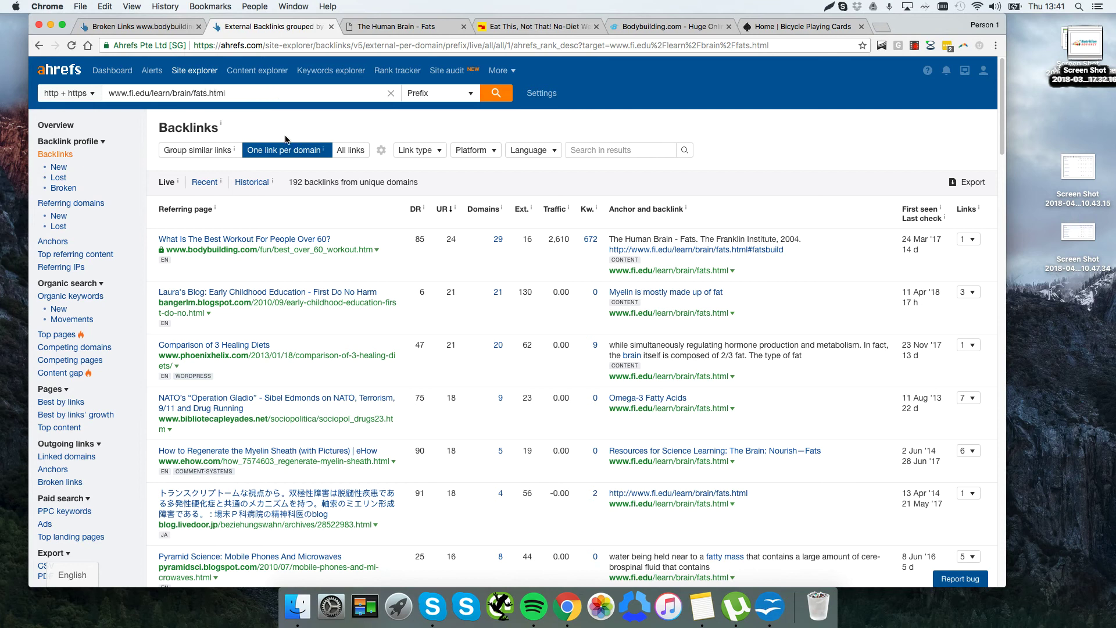
Scroll bodybuilding.com's Broken Links report to the 'Best Workout For People Over 60?' row, then return to fats backlinks.
{"action": "left_click", "coordinate": [186, 26]}
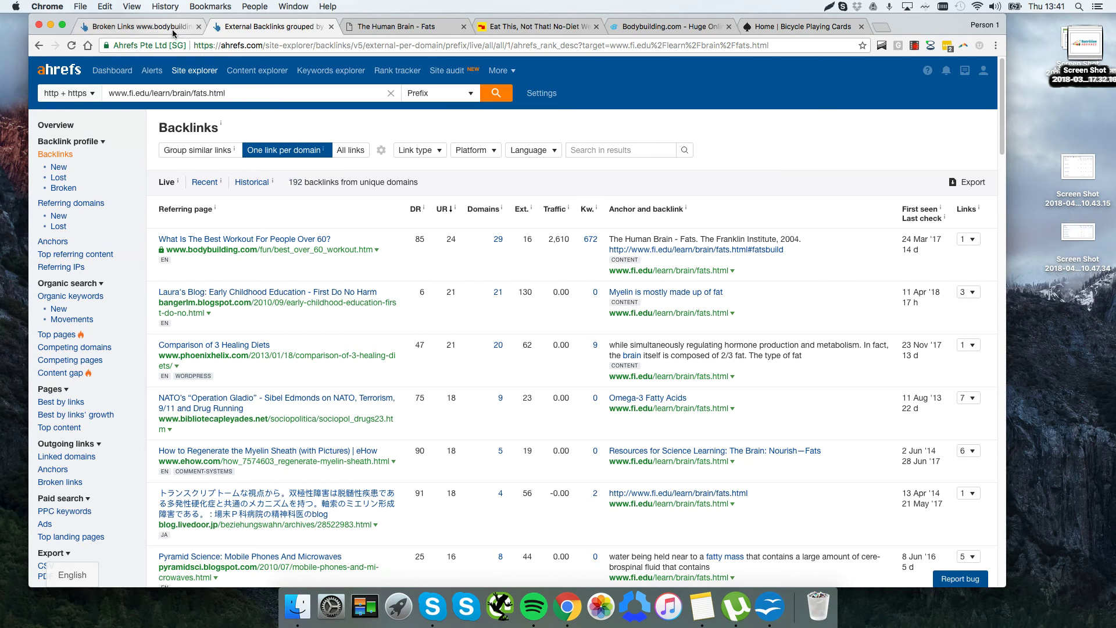
{"action": "scroll", "coordinate": [486, 308], "scroll_direction": "down", "scroll_amount": 10}
{"action": "scroll", "coordinate": [448, 445], "scroll_direction": "down", "scroll_amount": 5}
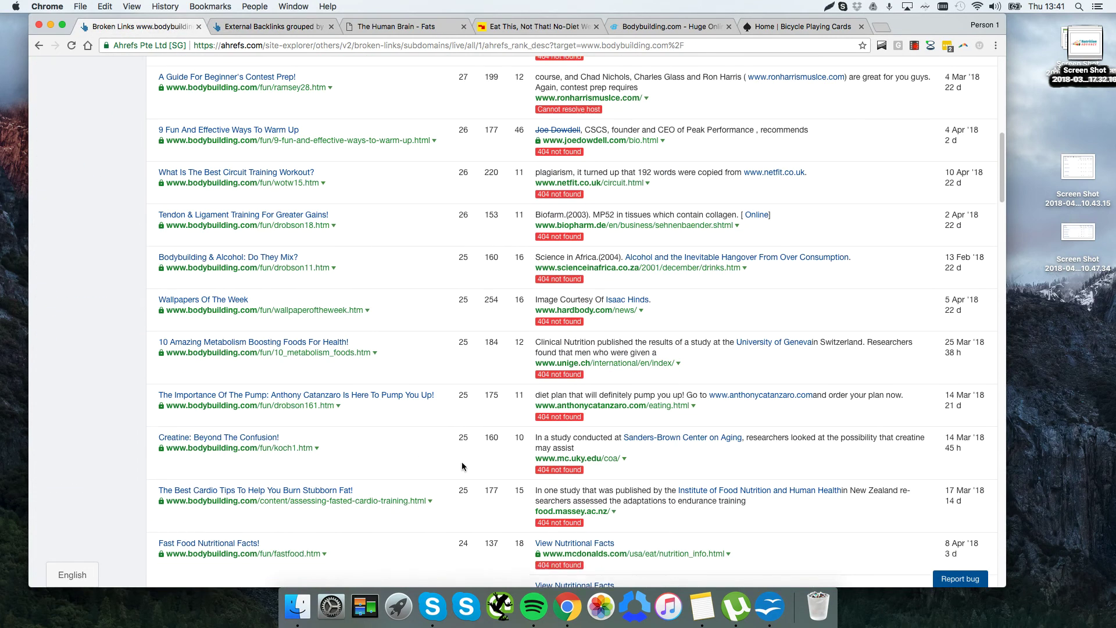
{"action": "scroll", "coordinate": [477, 444], "scroll_direction": "down", "scroll_amount": 12}
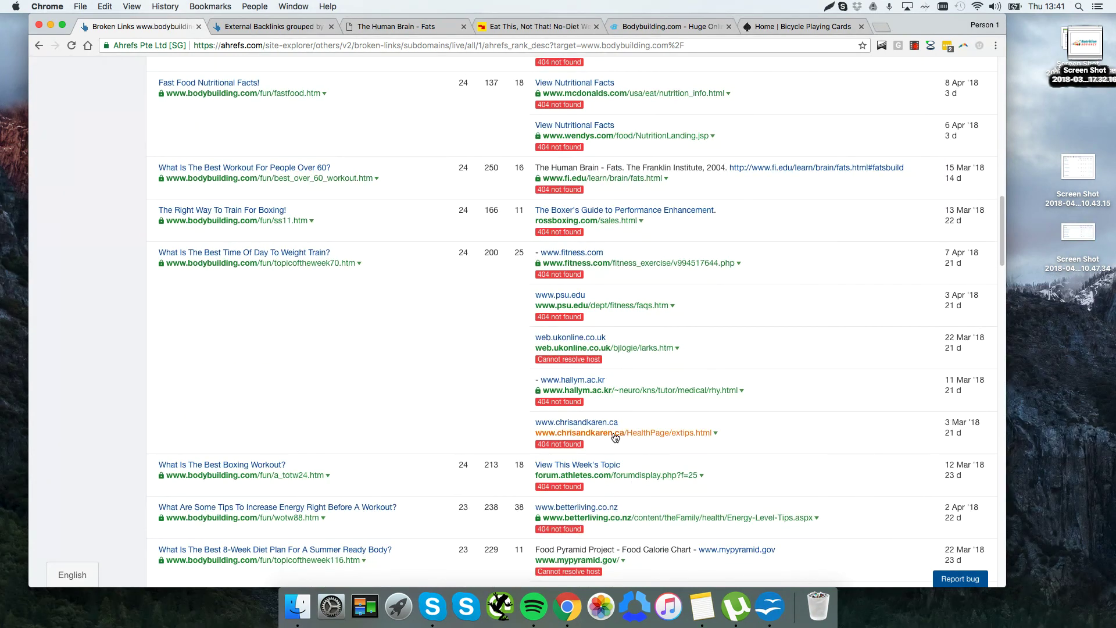
{"action": "scroll", "coordinate": [522, 417], "scroll_direction": "down", "scroll_amount": 6}
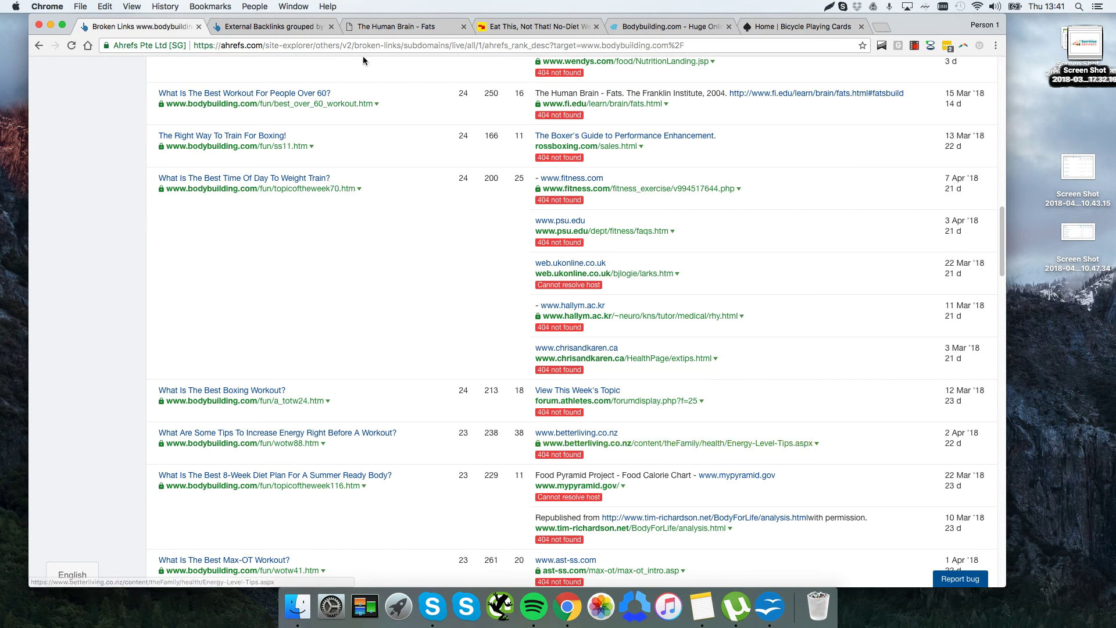
{"action": "left_click", "coordinate": [308, 24]}
Scroll the fi.edu fats.html backlinks, then bring up the eatthis.com homepage.
{"action": "left_click_drag", "start_coordinate": [310, 20], "coordinate": [295, 35]}
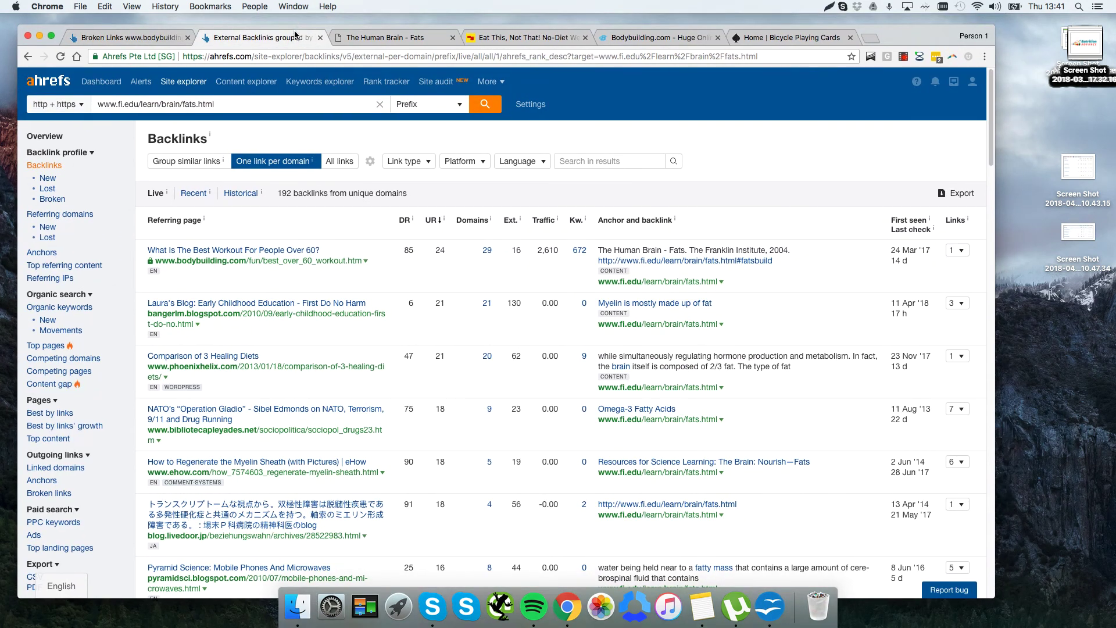
{"action": "scroll", "coordinate": [122, 373], "scroll_direction": "down", "scroll_amount": 4}
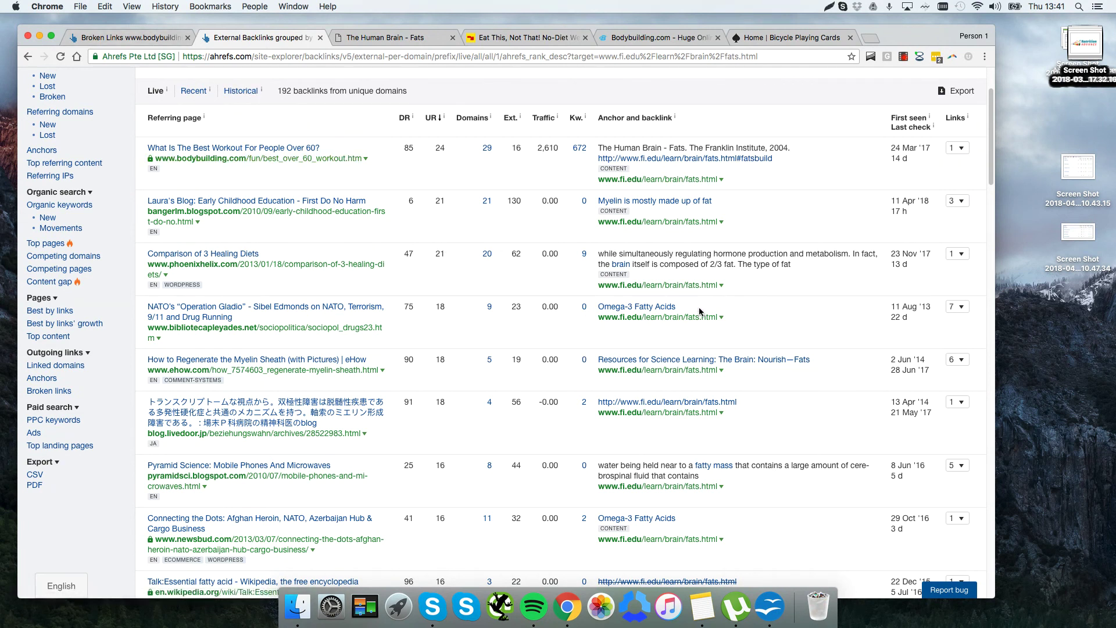
{"action": "left_click", "coordinate": [547, 37]}
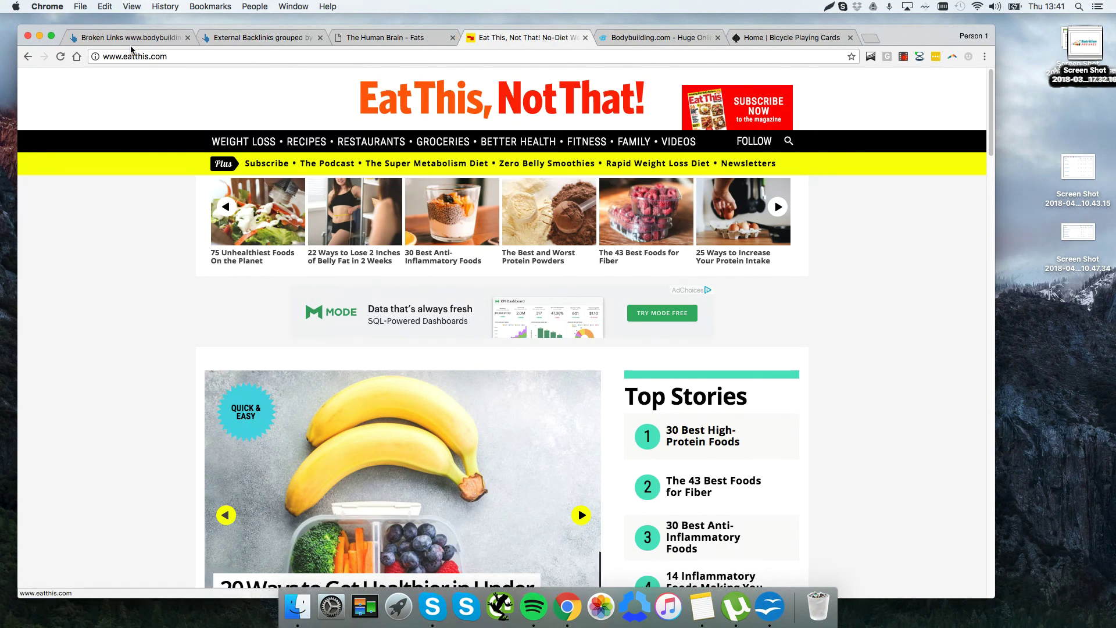
Make the window taller and scroll the 1,105-page bodybuilding.com Broken Links report back to the top.
{"action": "left_click_drag", "start_coordinate": [140, 25], "coordinate": [140, 19]}
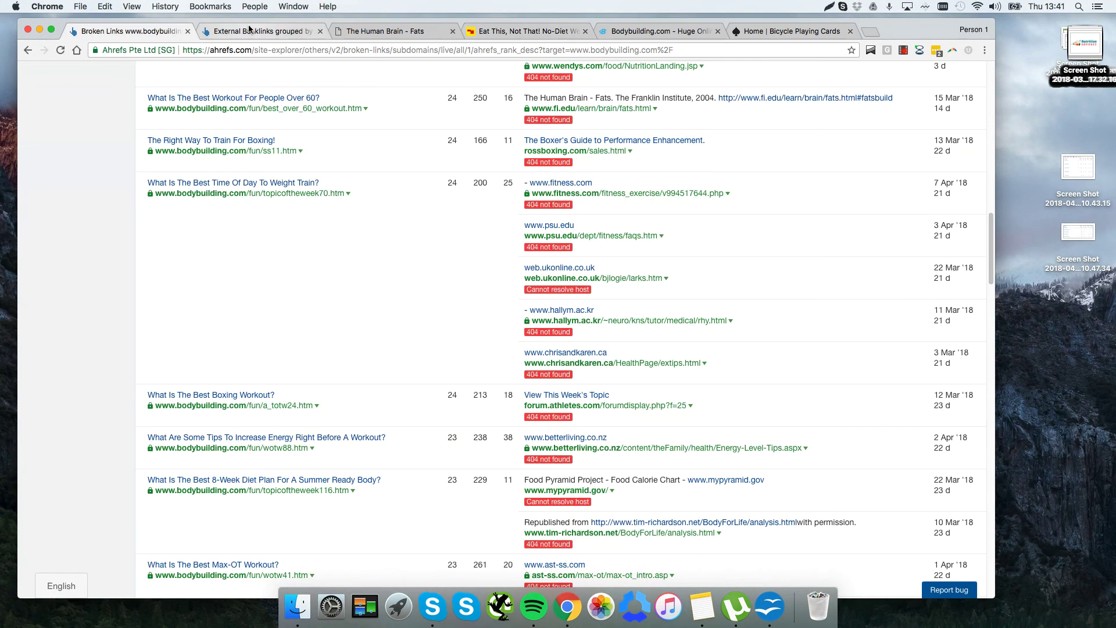
{"action": "scroll", "coordinate": [395, 331], "scroll_direction": "down", "scroll_amount": 6}
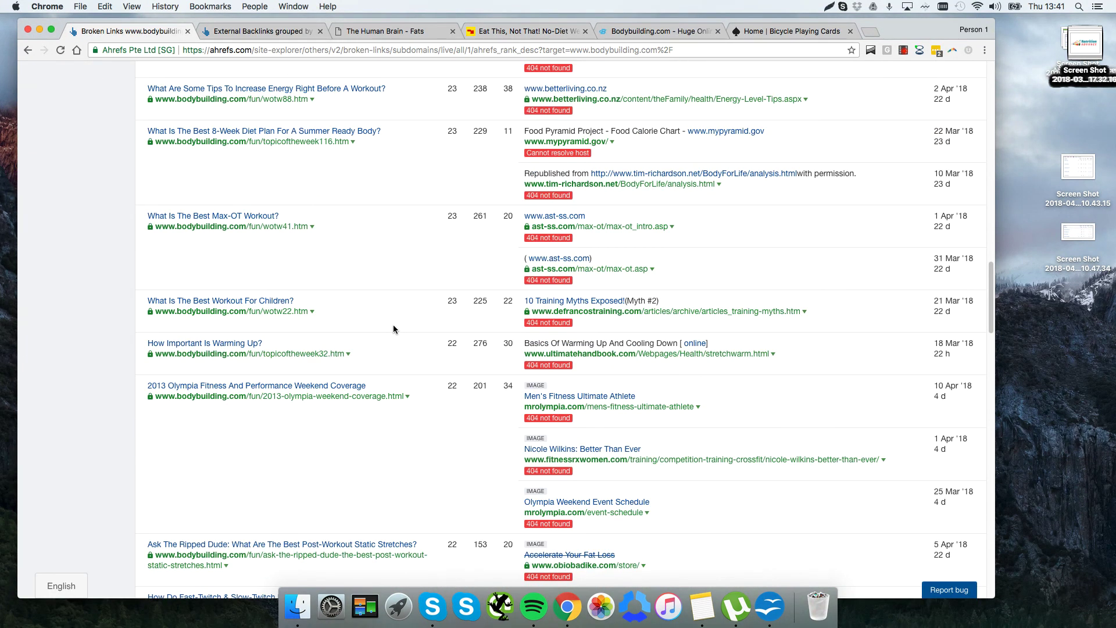
{"action": "scroll", "coordinate": [395, 326], "scroll_direction": "down", "scroll_amount": 5}
{"action": "scroll", "coordinate": [407, 314], "scroll_direction": "up", "scroll_amount": 15}
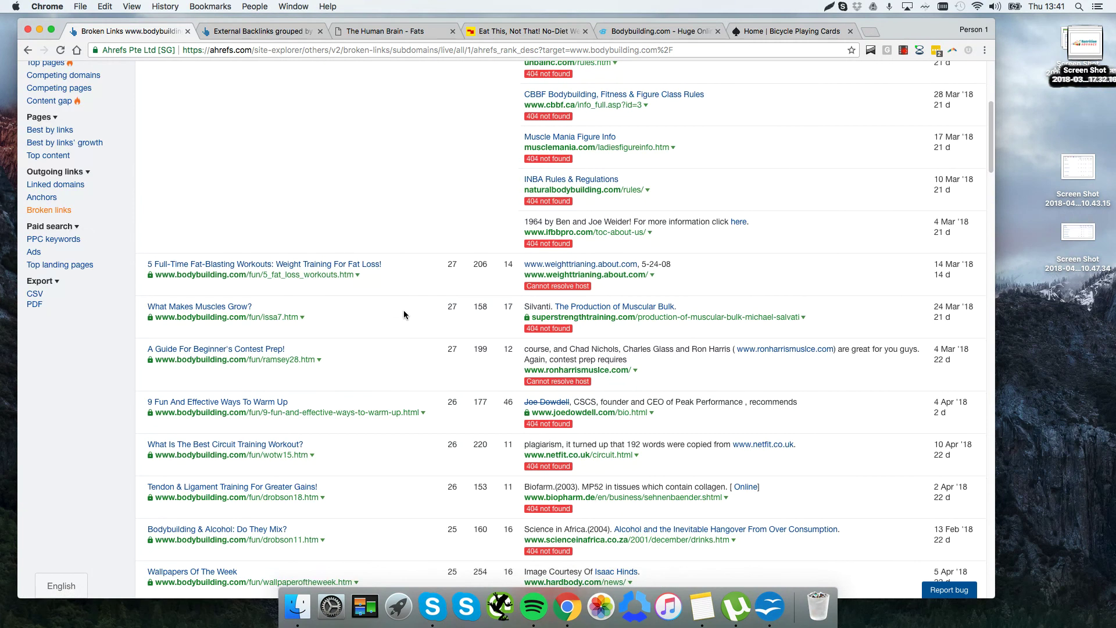
{"action": "scroll", "coordinate": [407, 316], "scroll_direction": "up", "scroll_amount": 5}
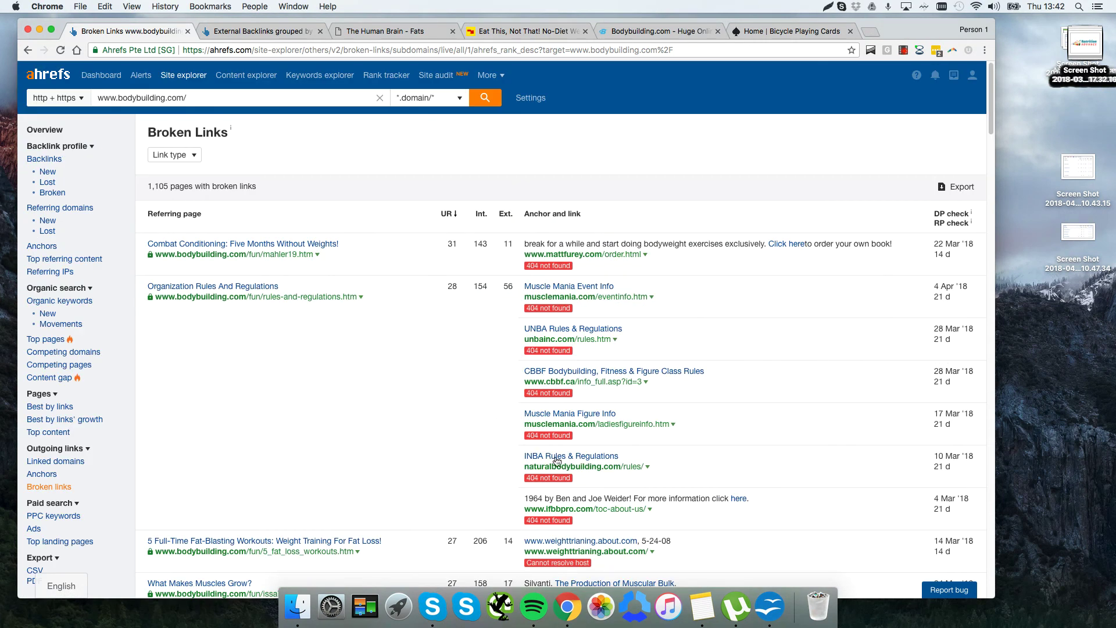